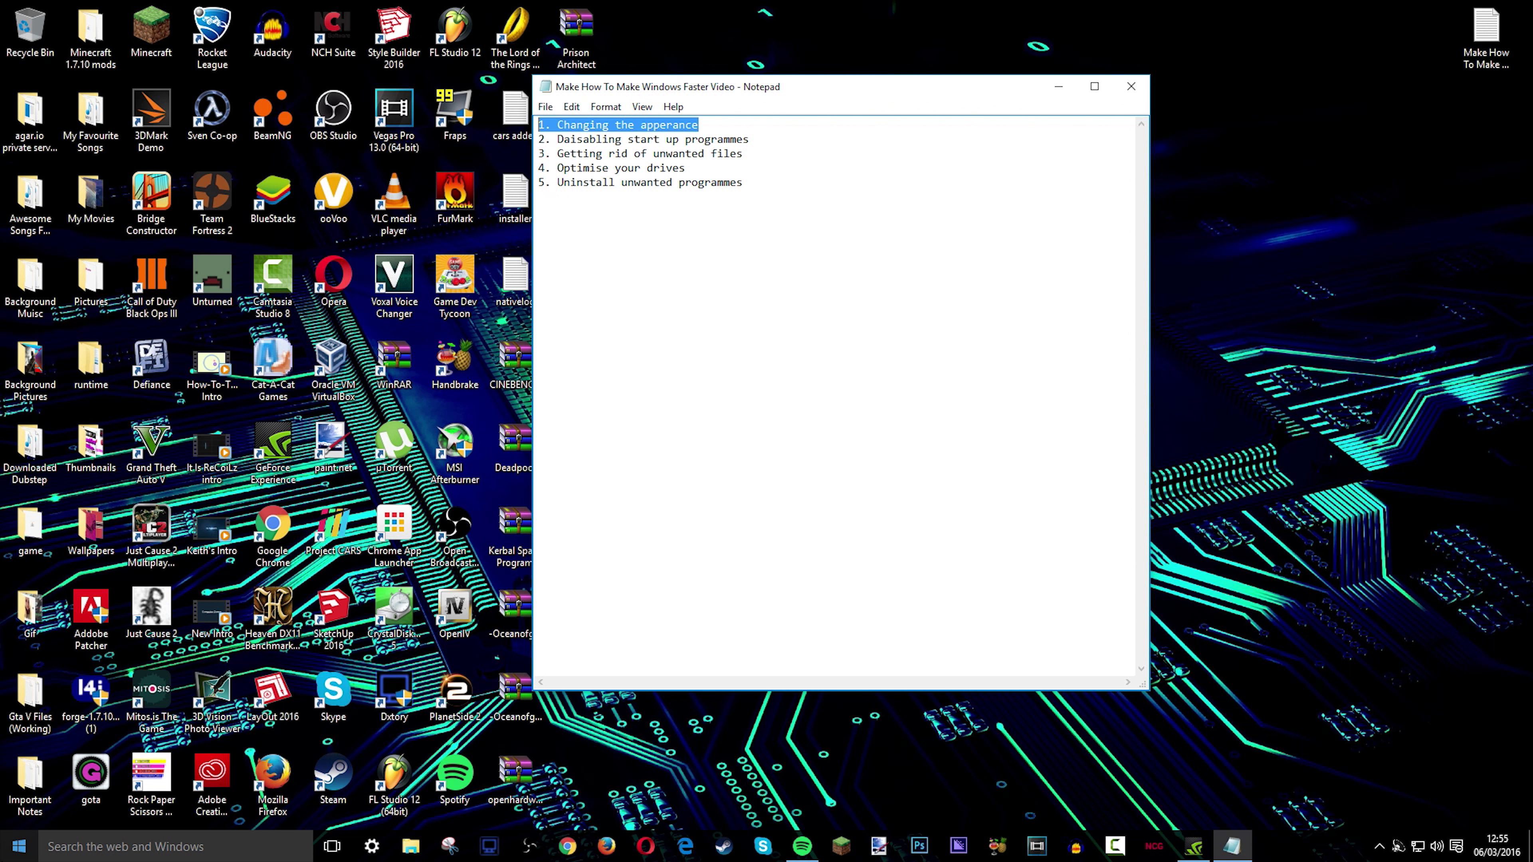
# Open the Performance Options from the computer's advanced system settings
pyautogui.rightClick(18, 846)
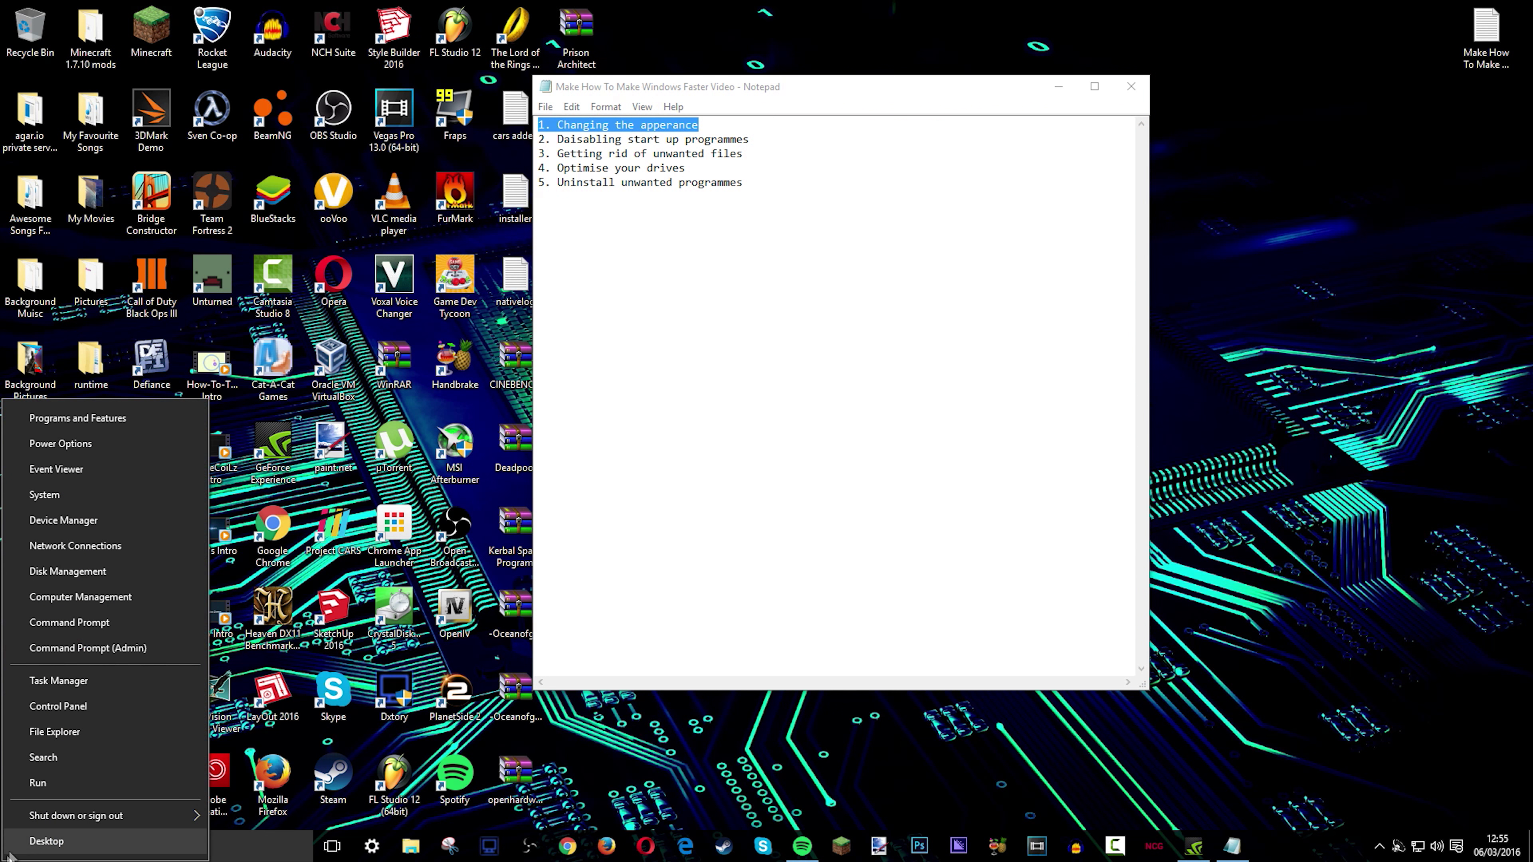
pyautogui.click(98, 492)
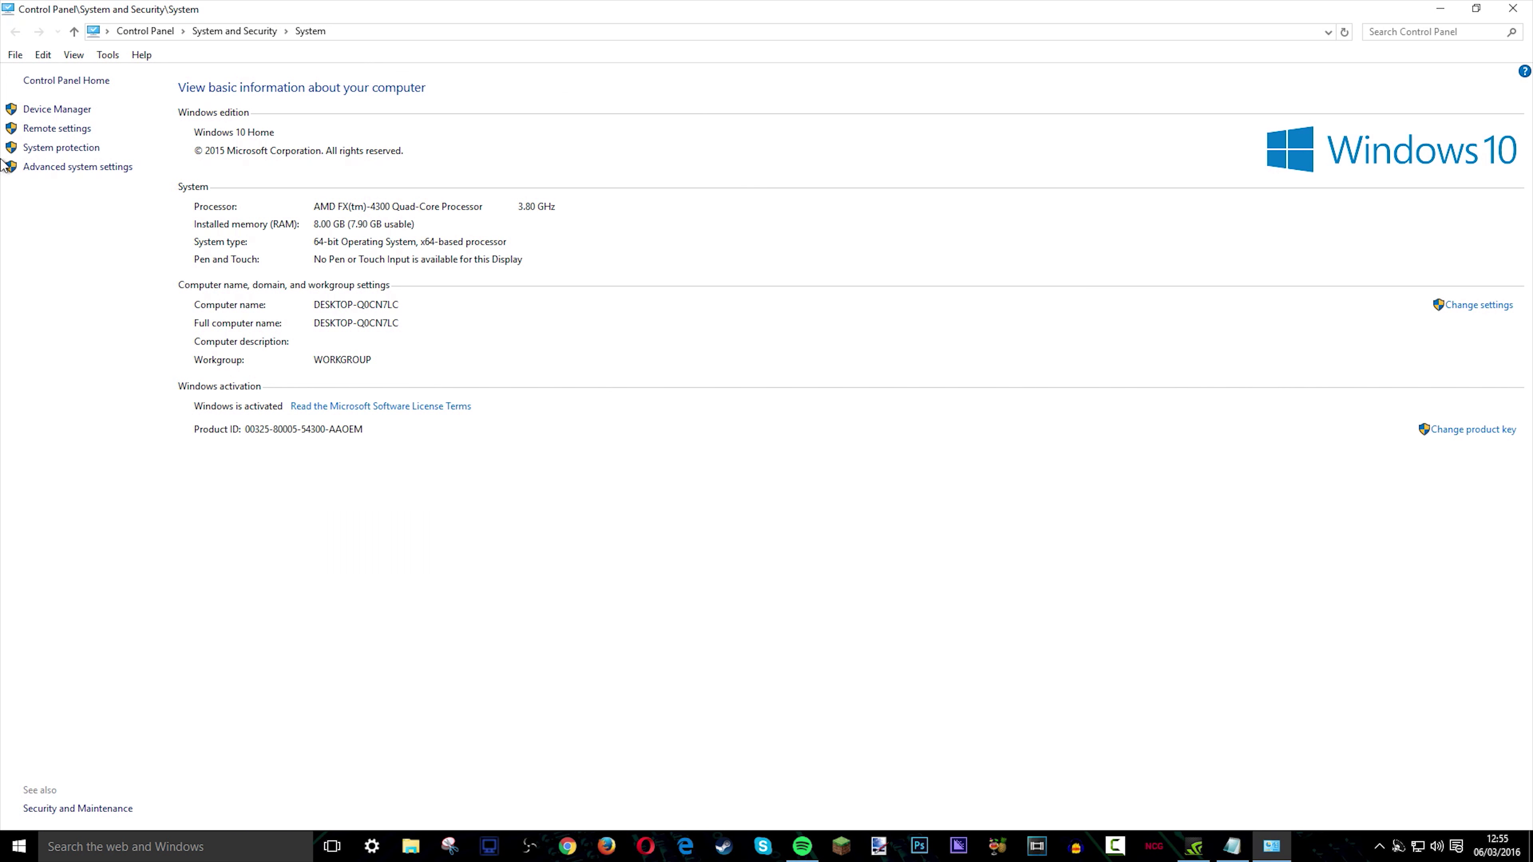
pyautogui.click(28, 168)
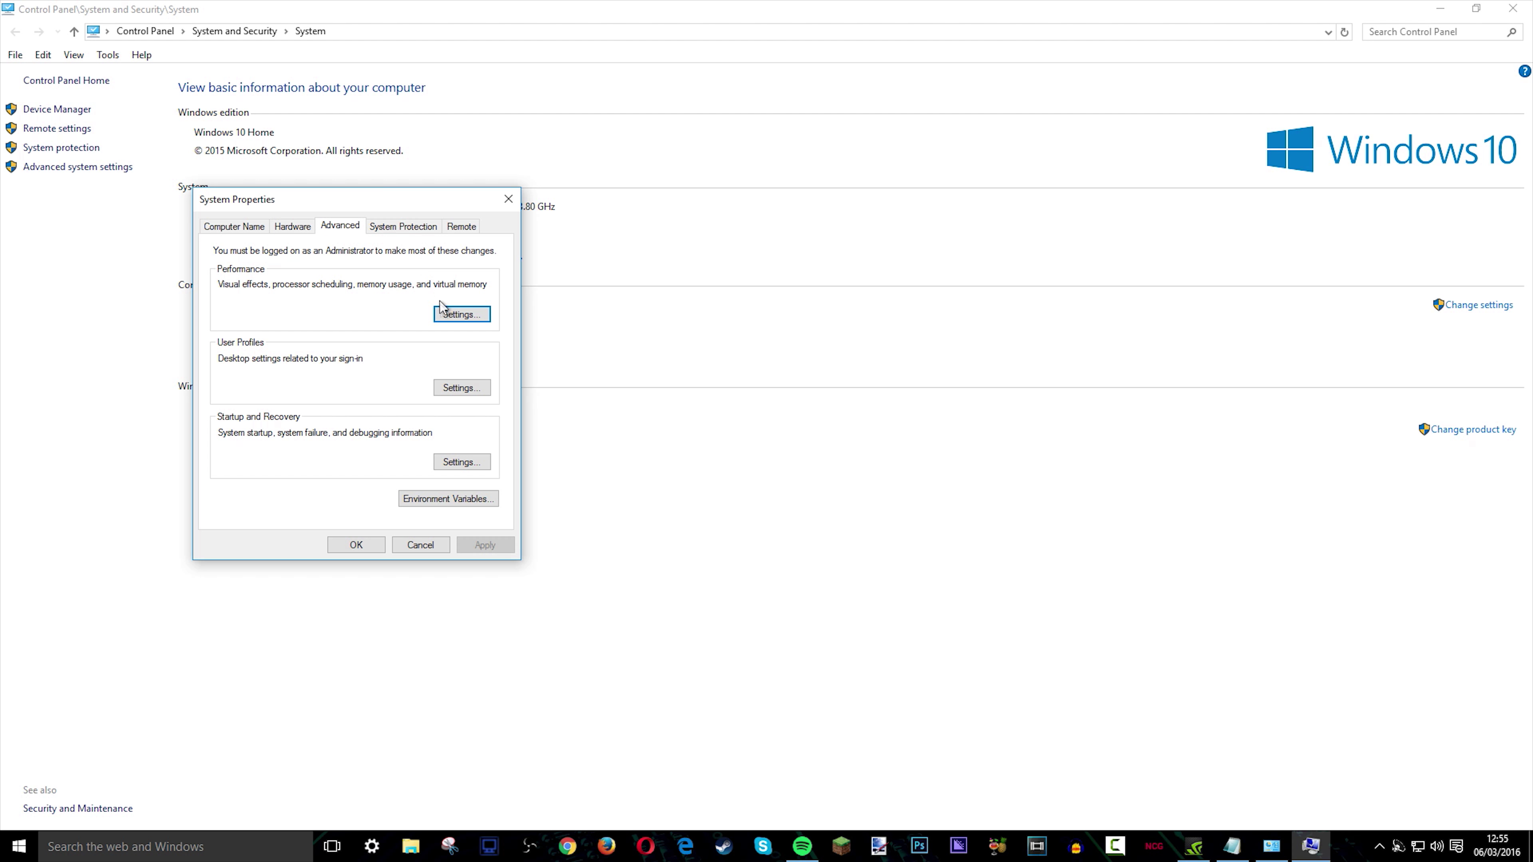
pyautogui.click(247, 227)
pyautogui.click(324, 225)
pyautogui.click(462, 316)
# Set the visual effects to Adjust for best performance, apply the change, and close the system windows
pyautogui.click(299, 390)
pyautogui.click(507, 711)
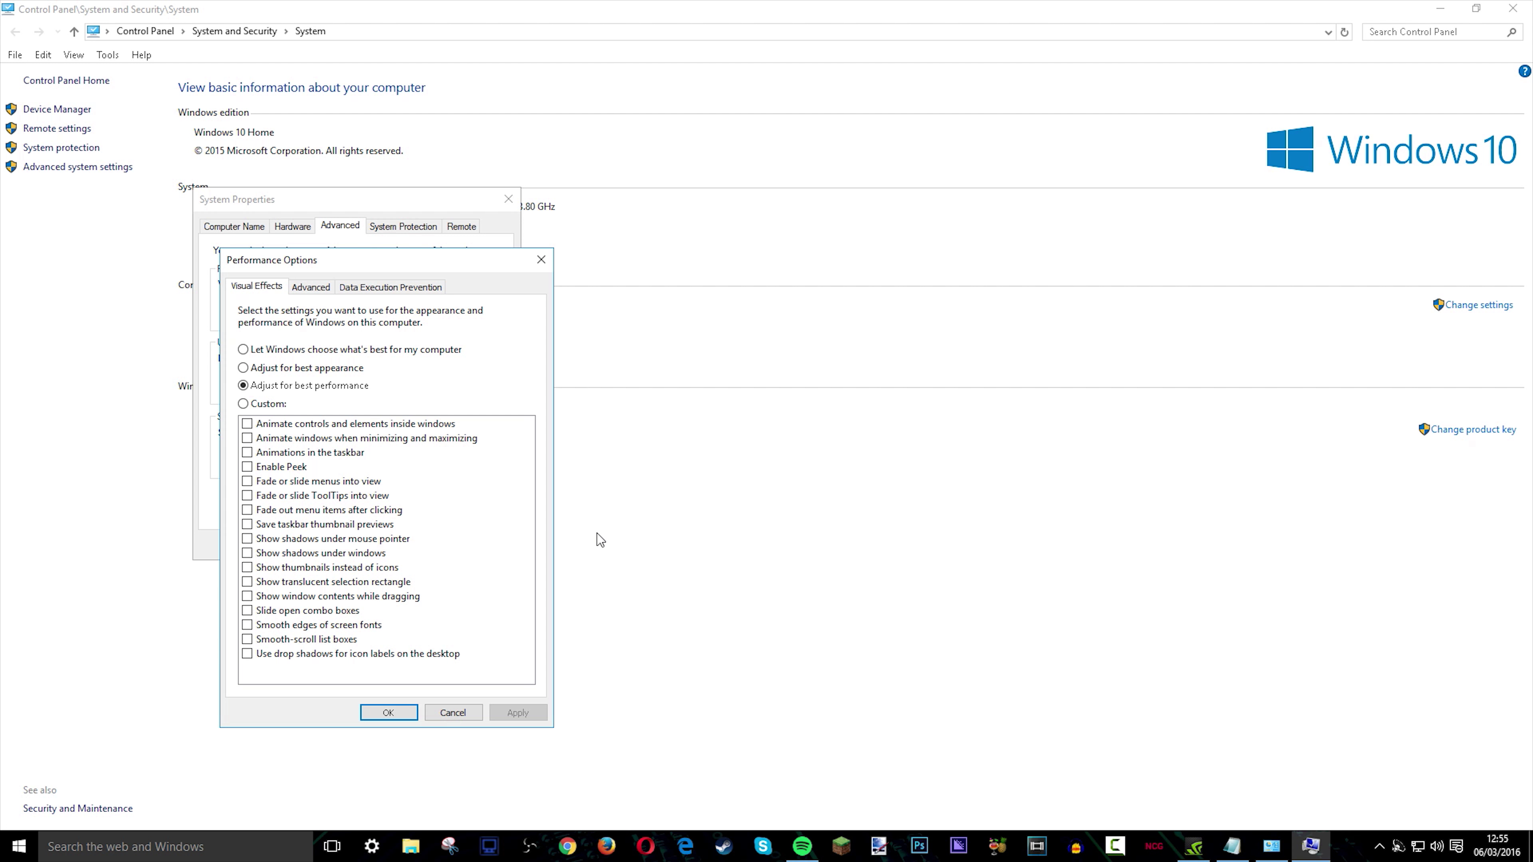
pyautogui.click(372, 712)
pyautogui.click(365, 540)
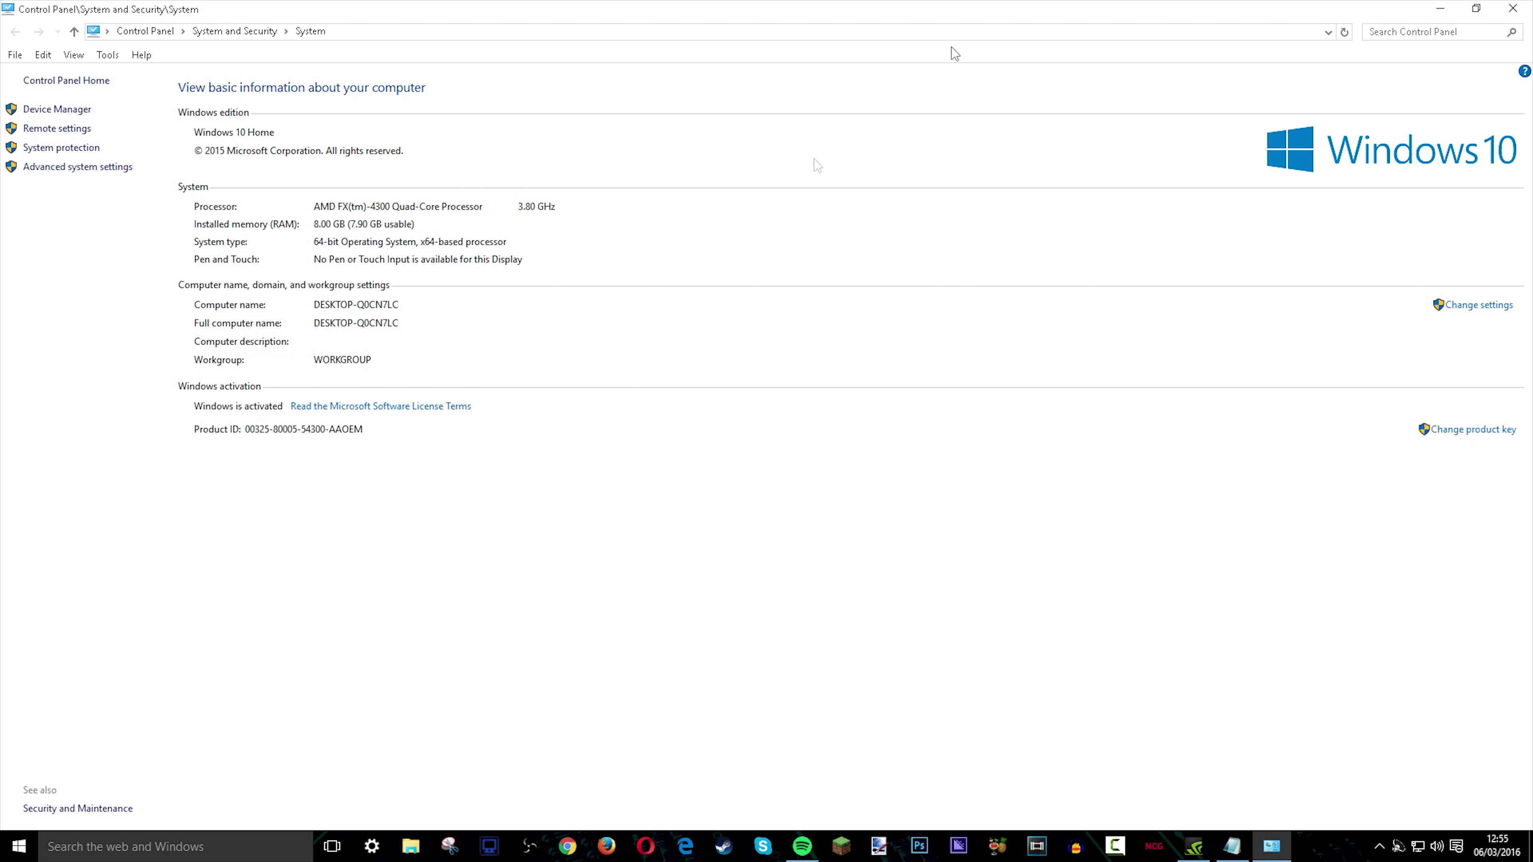
pyautogui.click(1507, 8)
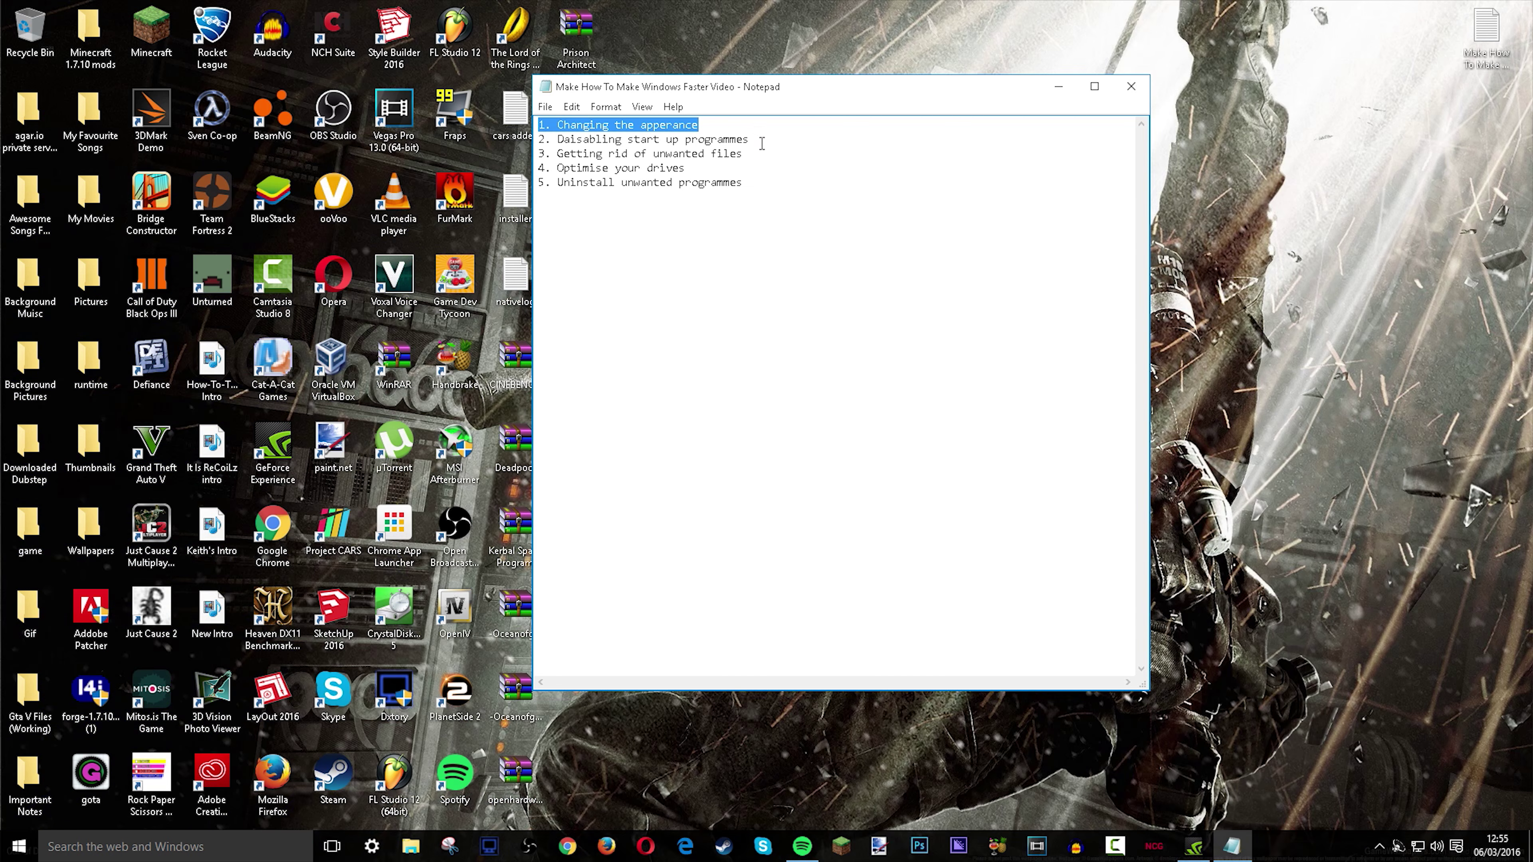
# Open Task Manager in its detailed view and show the list of startup programs
pyautogui.moveTo(750, 139); pyautogui.dragTo(615, 138)
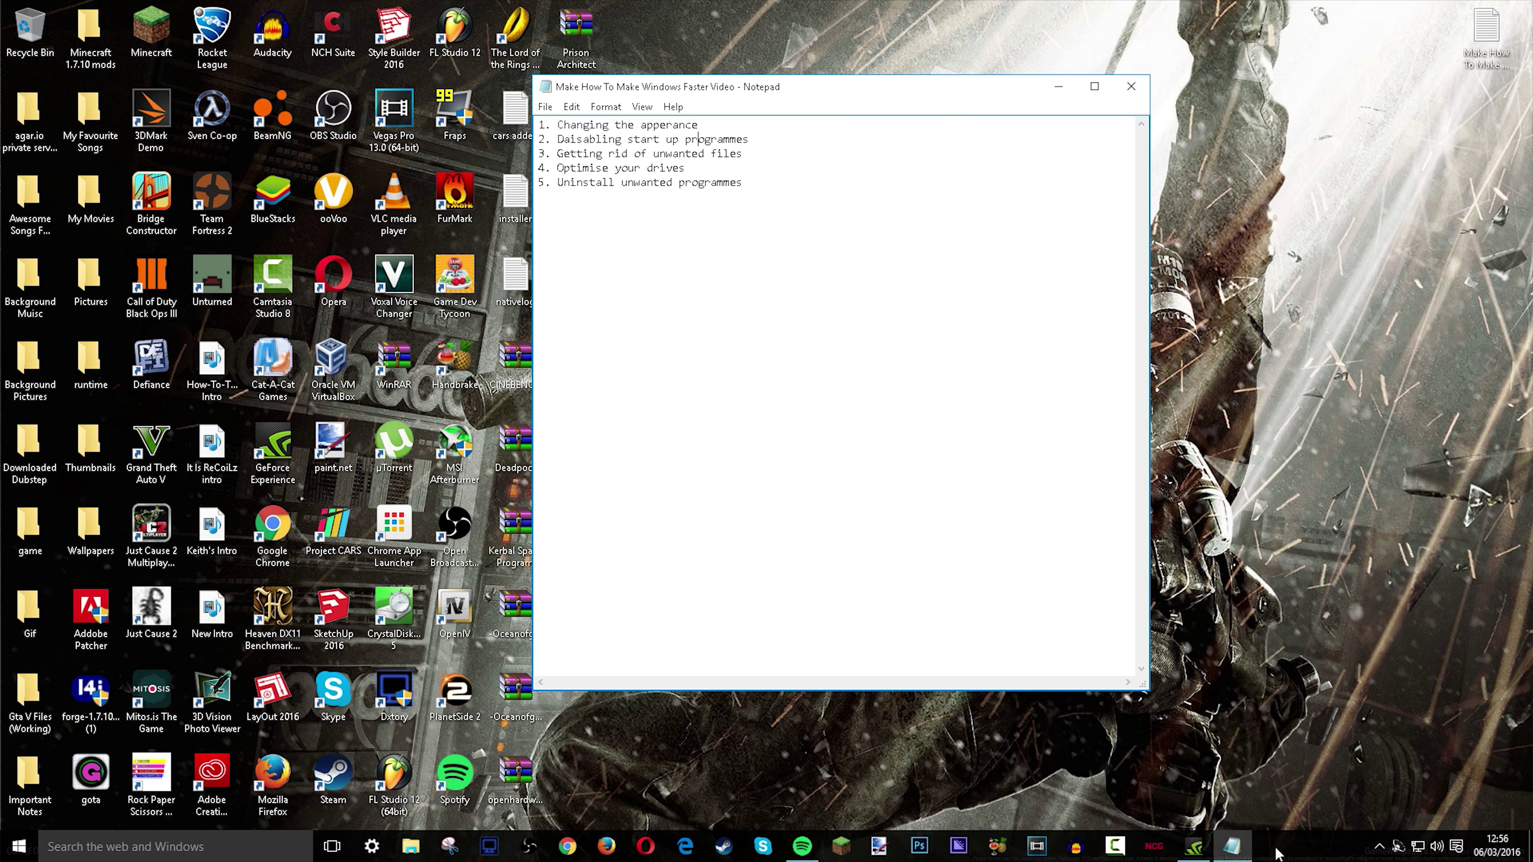
pyautogui.rightClick(1277, 853)
pyautogui.click(1304, 774)
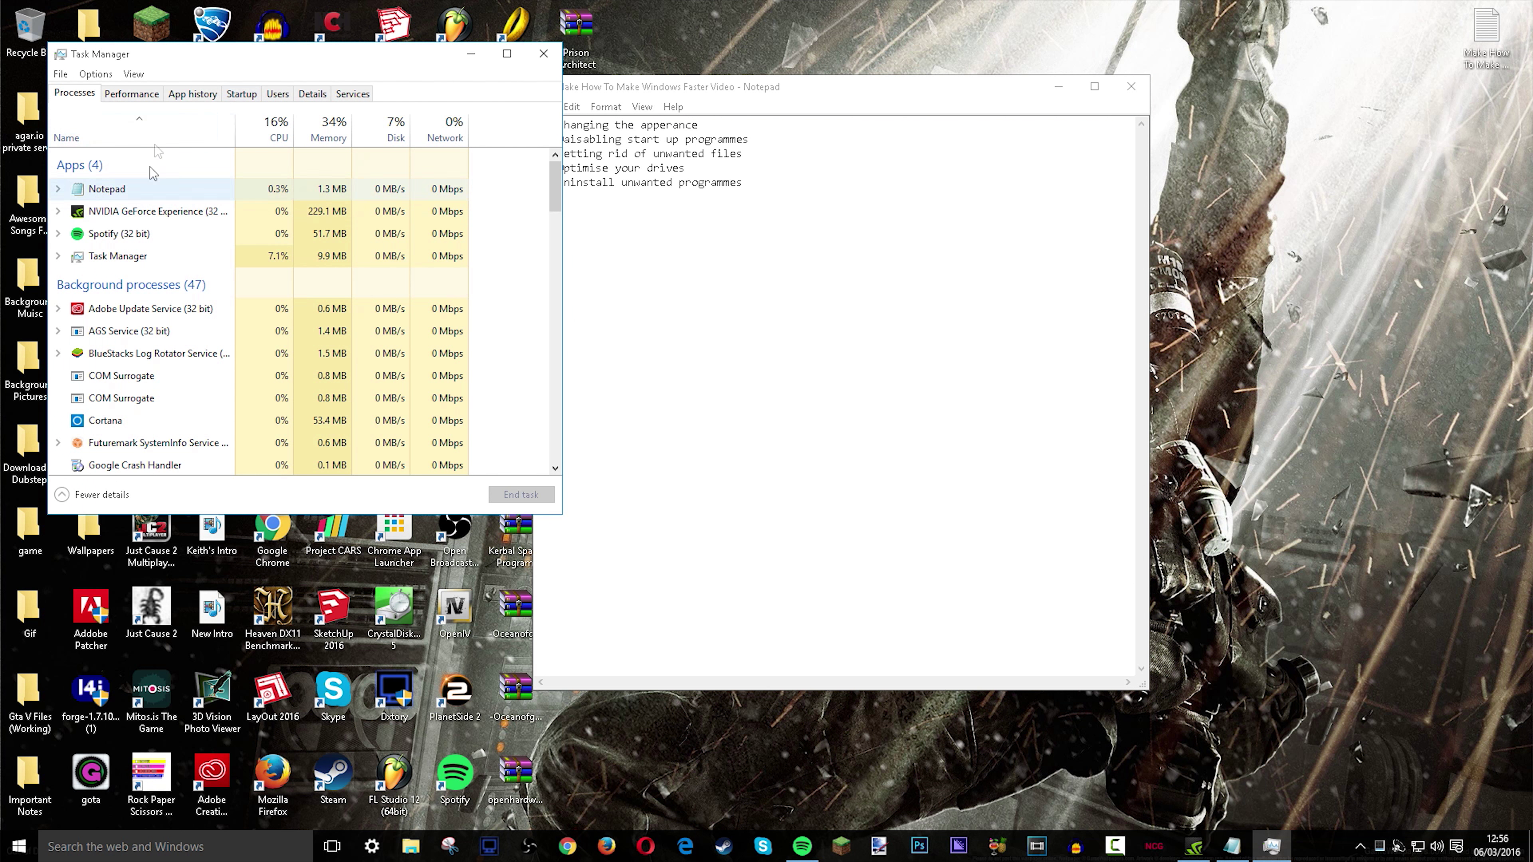
pyautogui.click(63, 494)
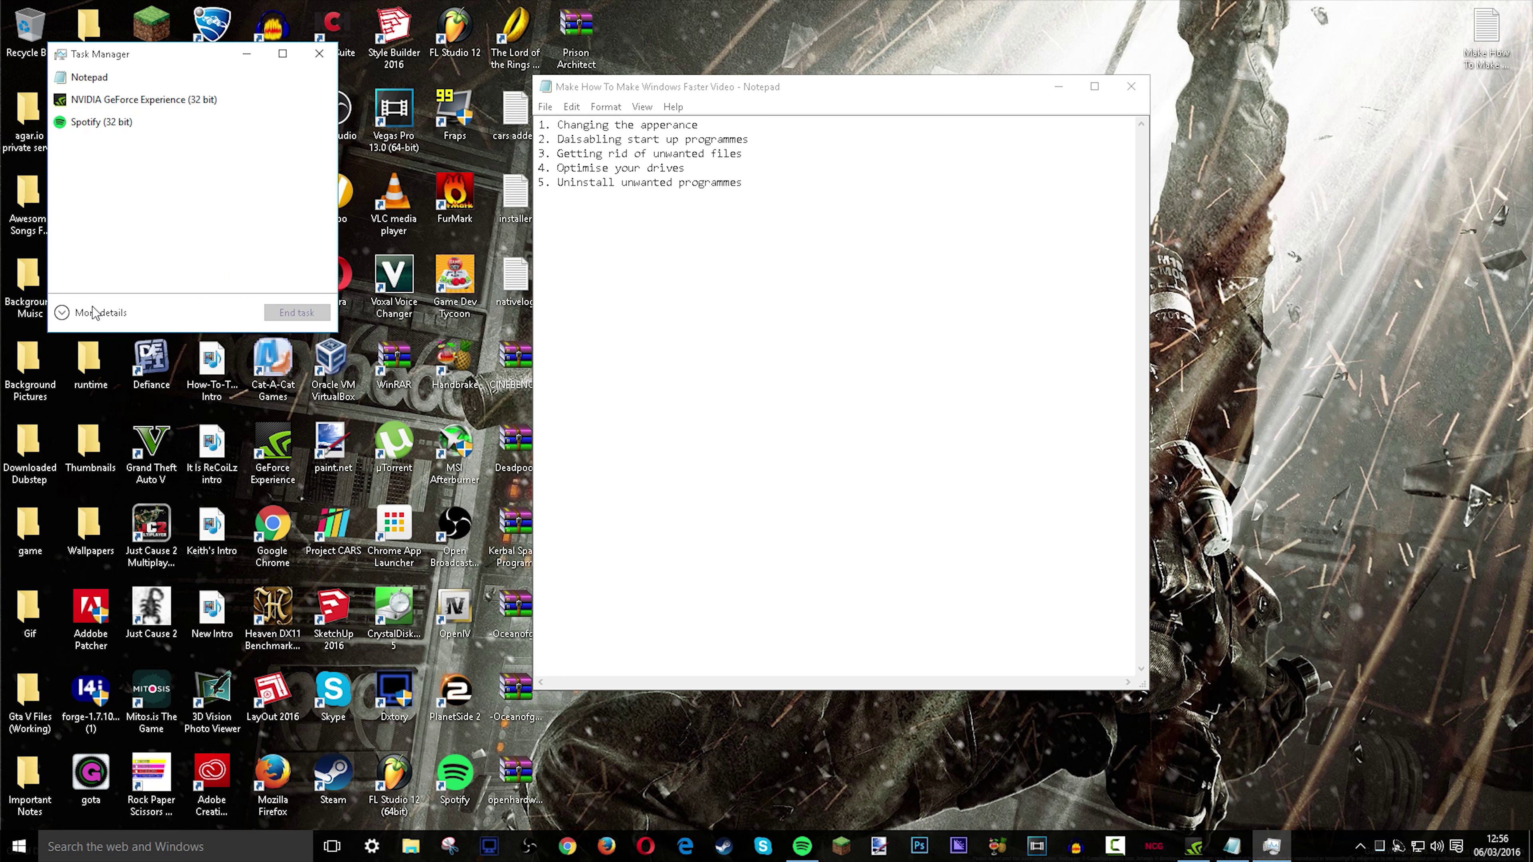
pyautogui.click(93, 312)
pyautogui.click(251, 95)
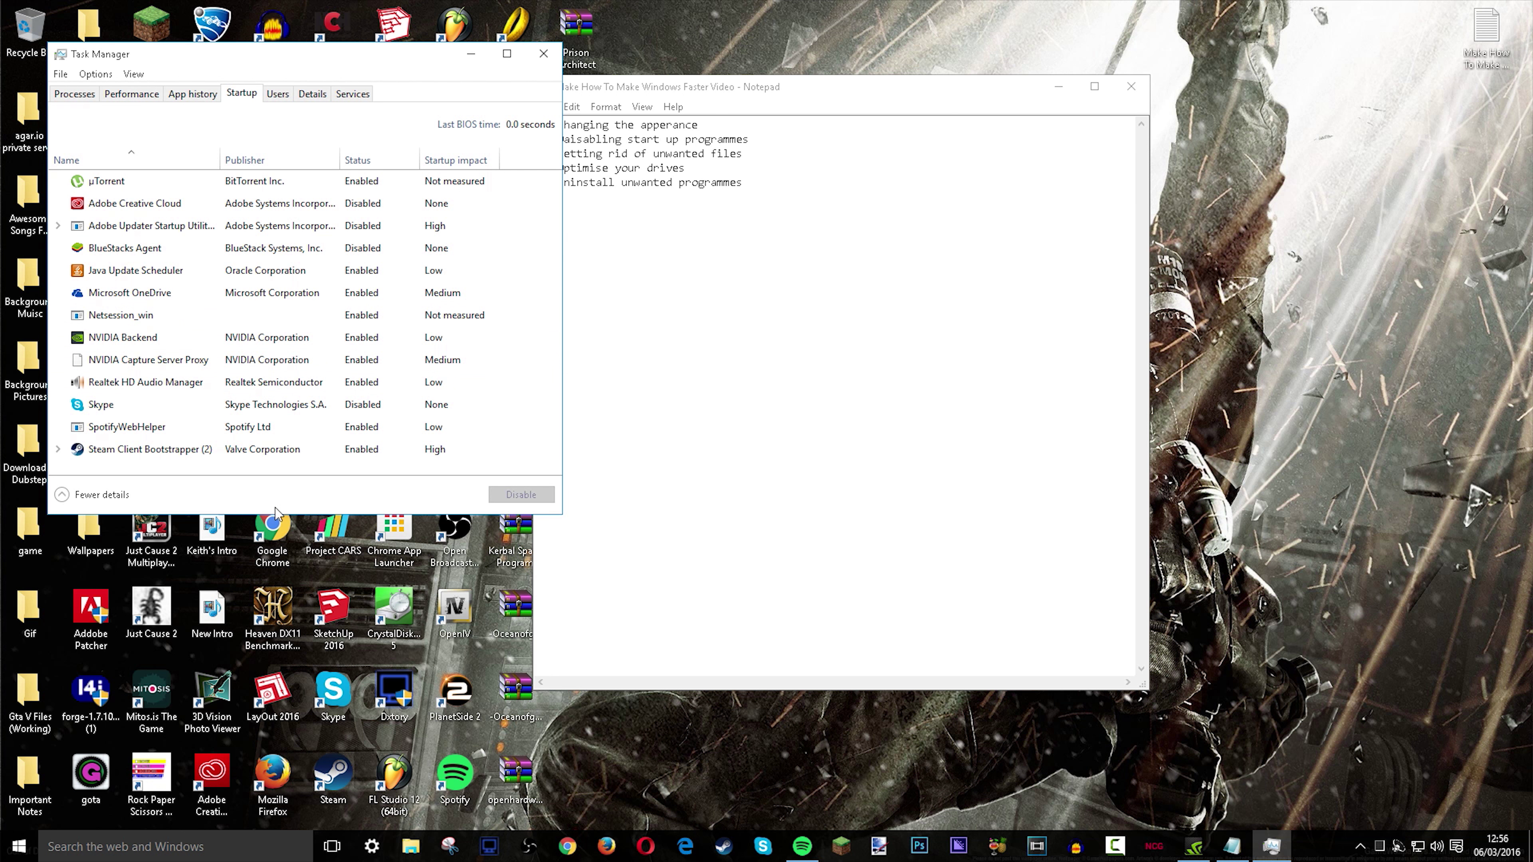
# Select the Skype entry among the startup programs, then close Task Manager without changing its status
pyautogui.click(369, 425)
pyautogui.click(368, 412)
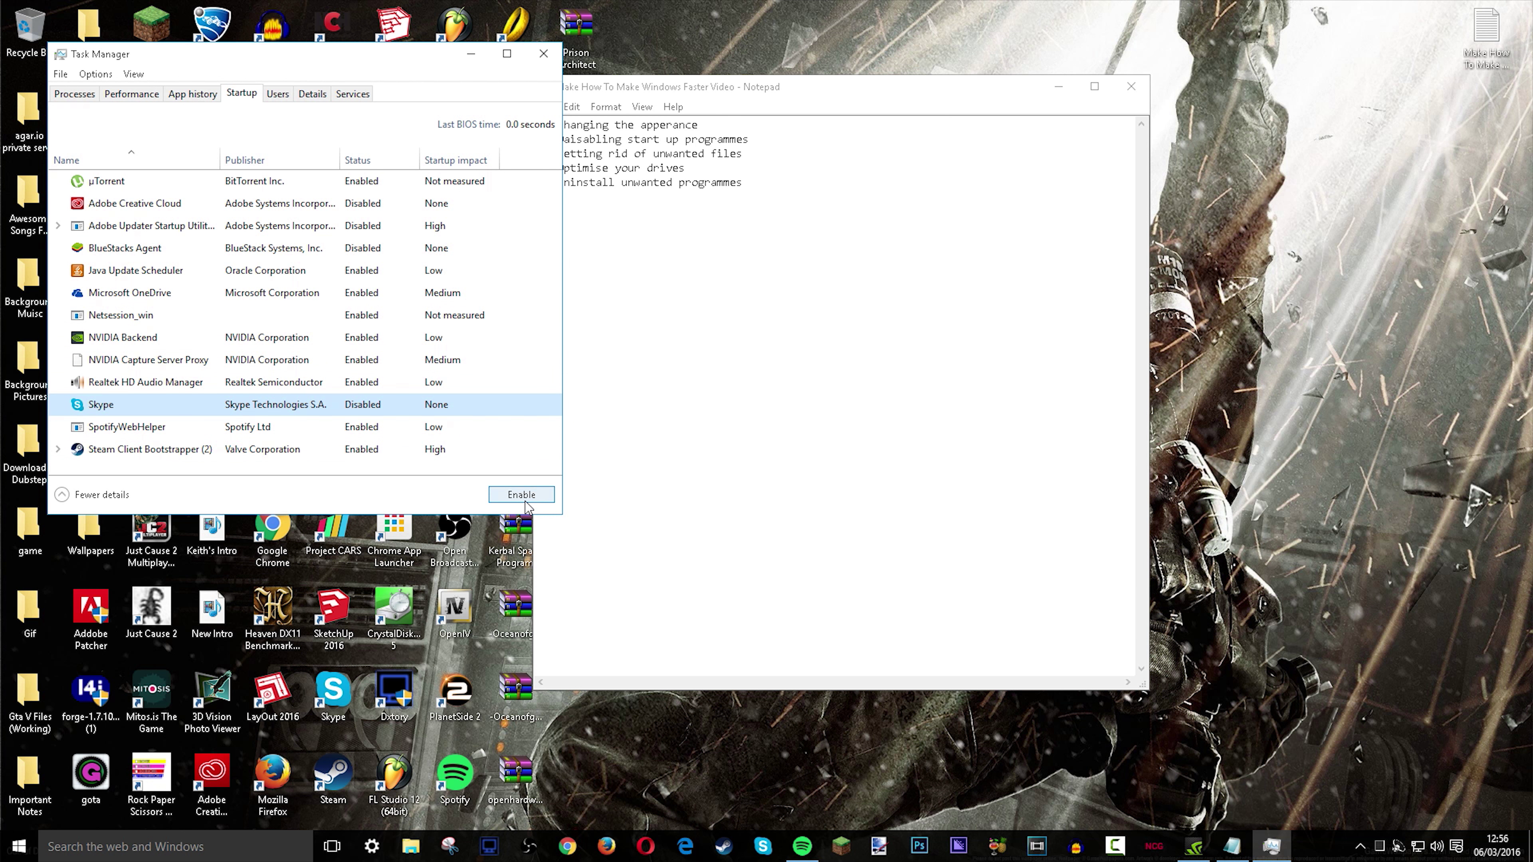
pyautogui.click(543, 55)
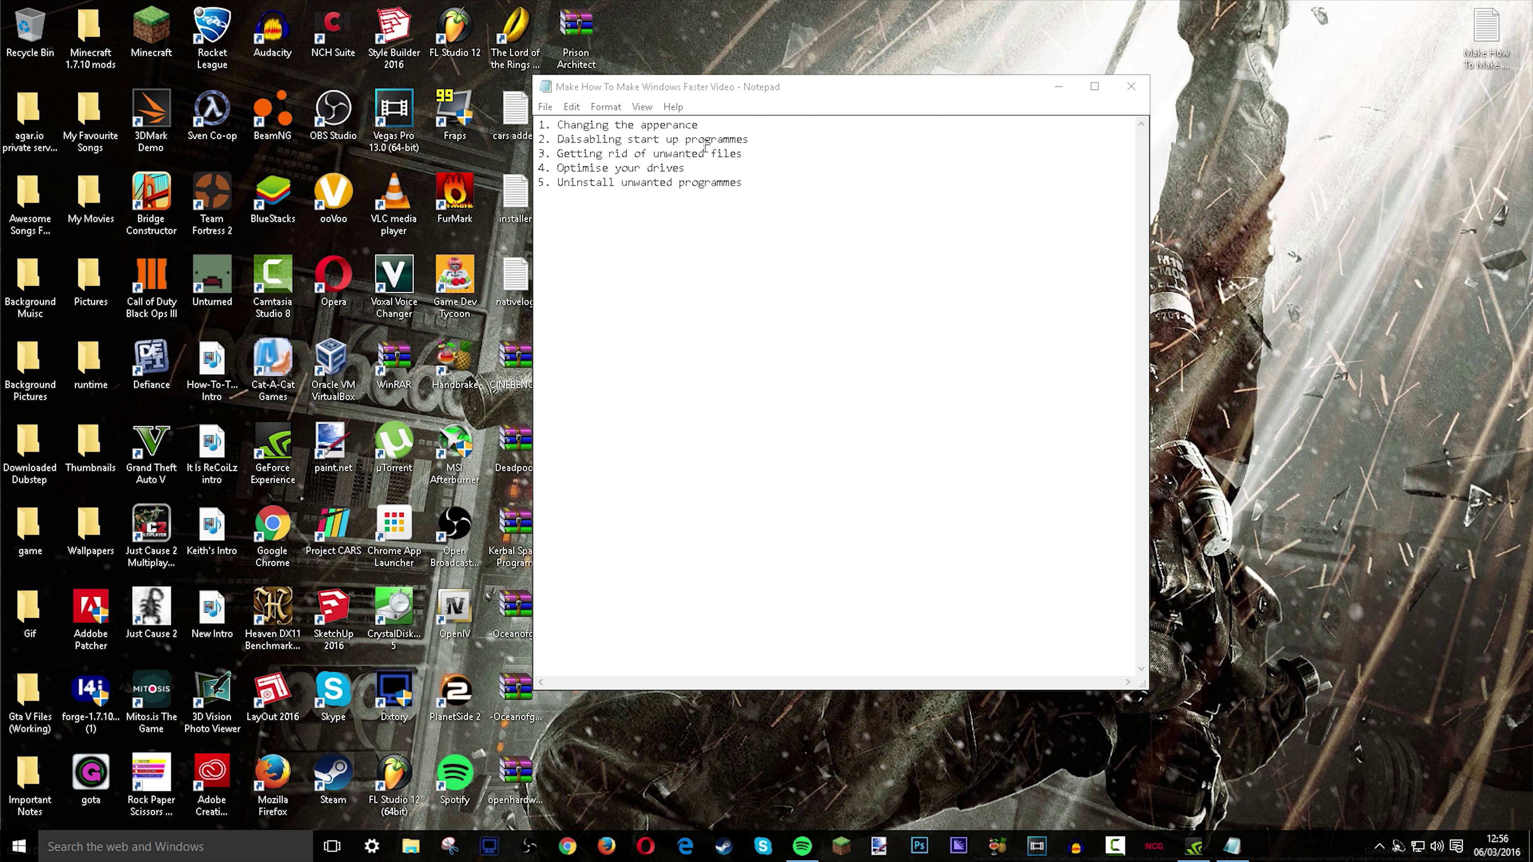
# Highlight "3. Getting rid of unwanted files" in the note and open the %temp% folder through Run
pyautogui.click(756, 153)
pyautogui.moveTo(756, 153); pyautogui.dragTo(534, 154)
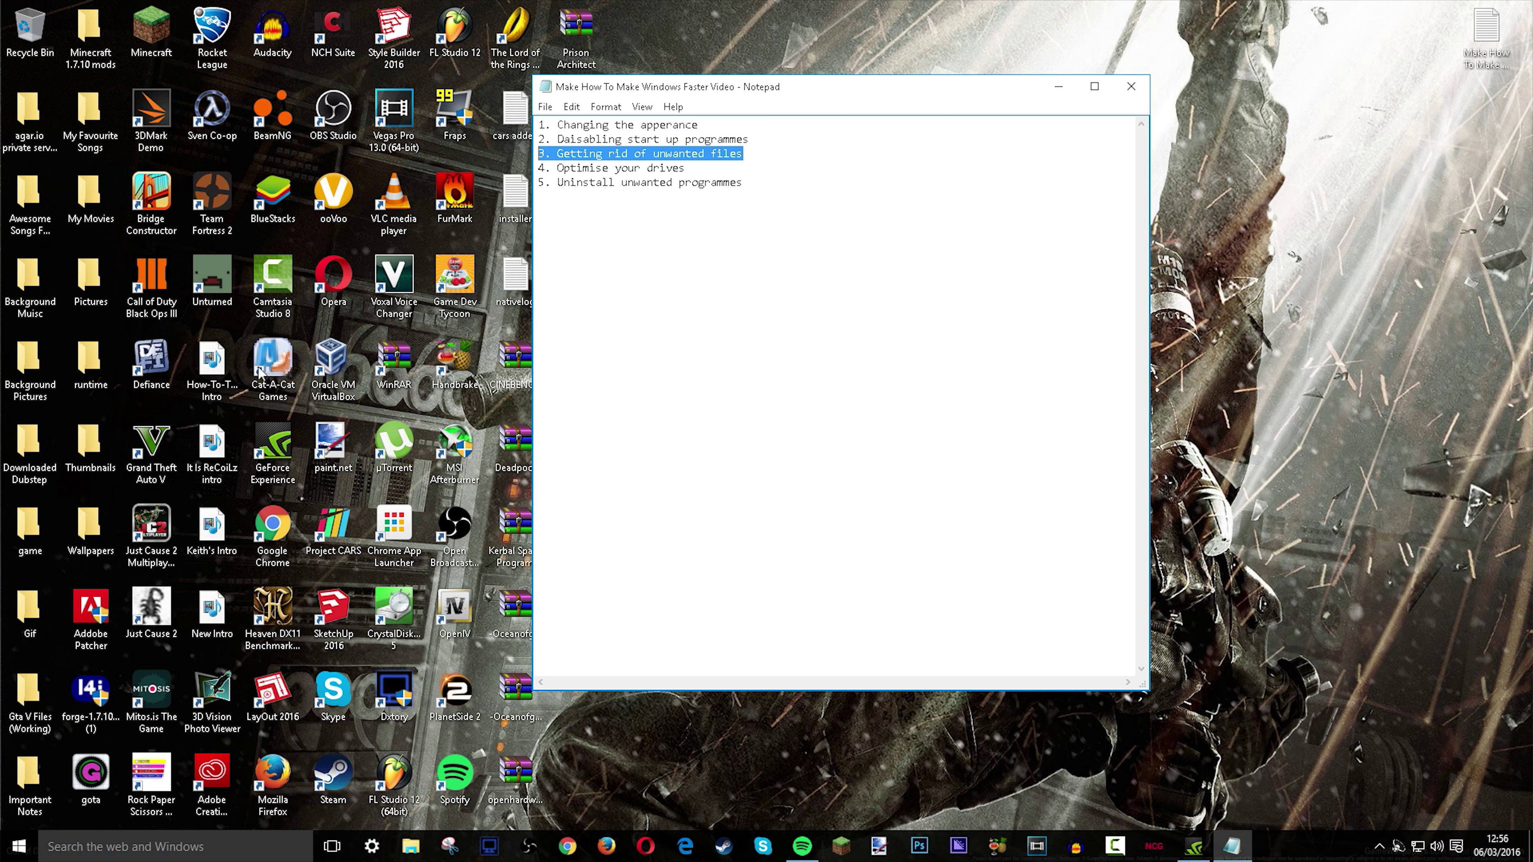
pyautogui.click(76, 849)
pyautogui.write('run')
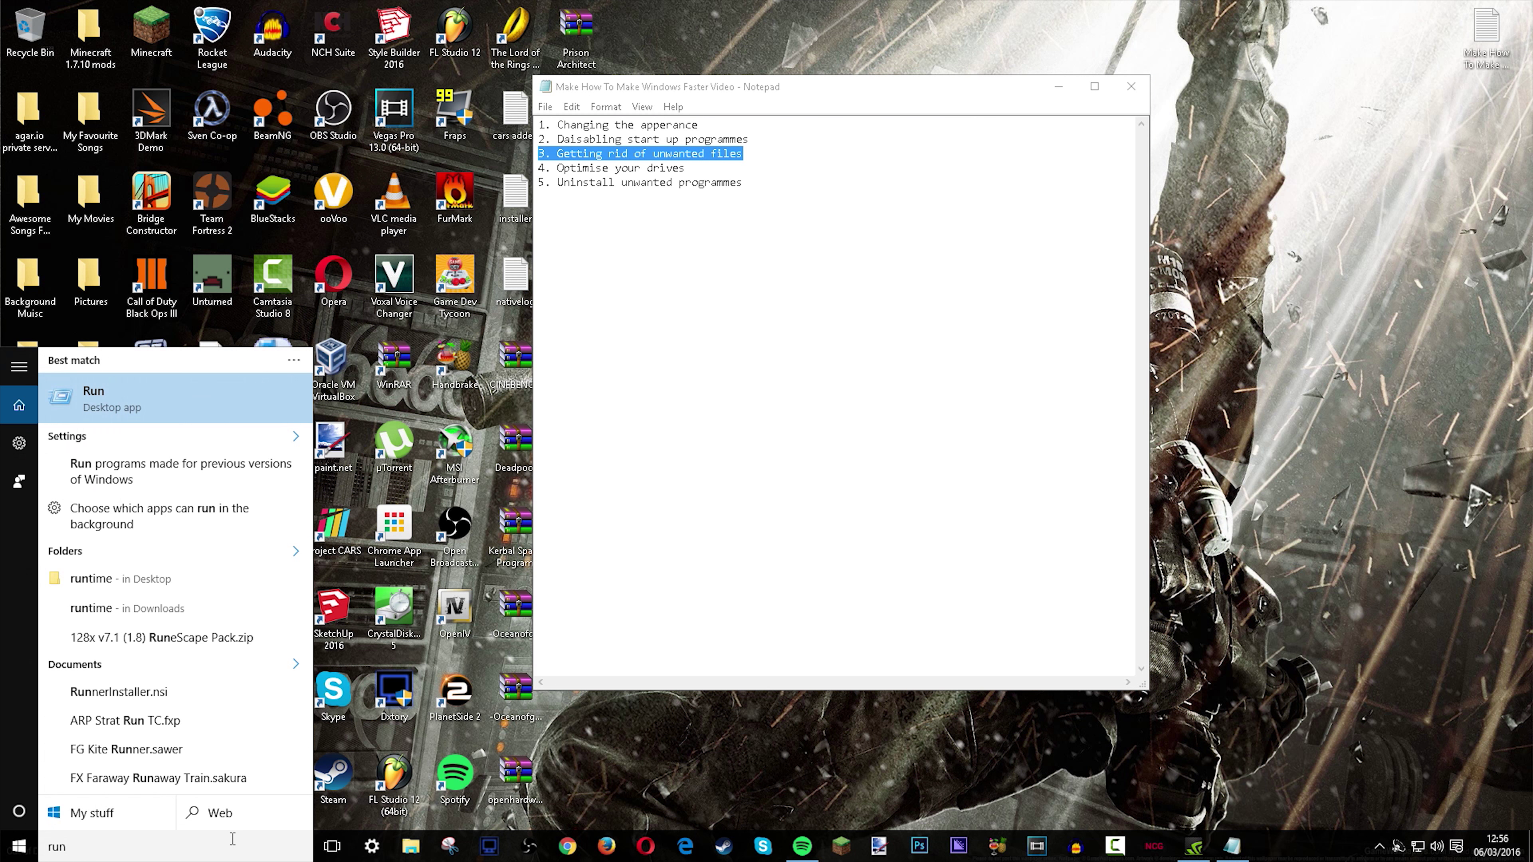
pyautogui.press('Return')
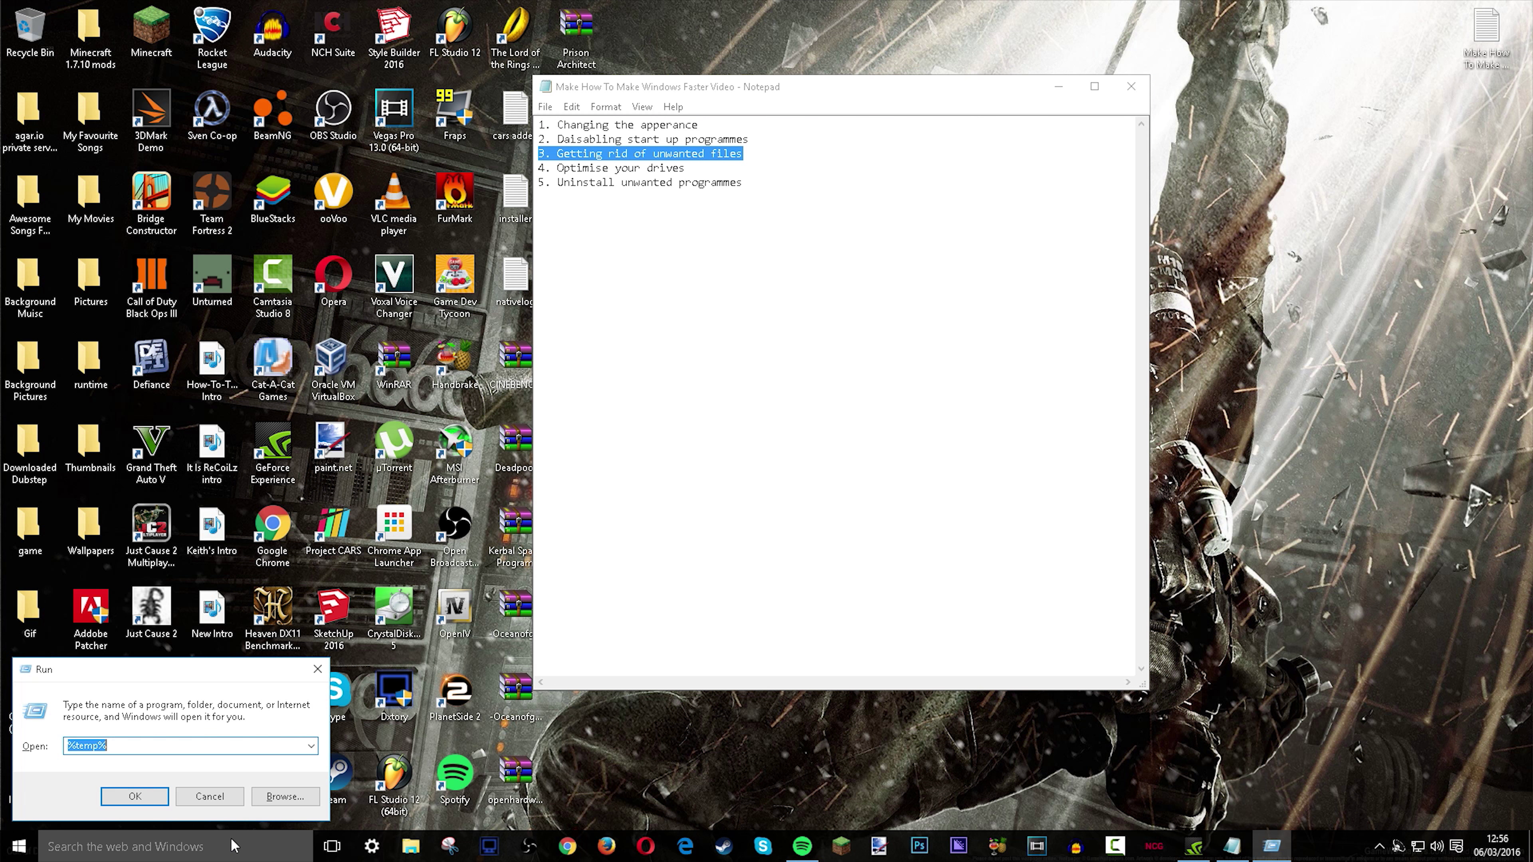
pyautogui.press('Return')
# Select all items in the user's Temp folder, then close the folder without deleting them
pyautogui.moveTo(319, 518); pyautogui.dragTo(430, 500)
pyautogui.moveTo(508, 338); pyautogui.dragTo(287, 213)
pyautogui.moveTo(809, 287); pyautogui.dragTo(993, 298)
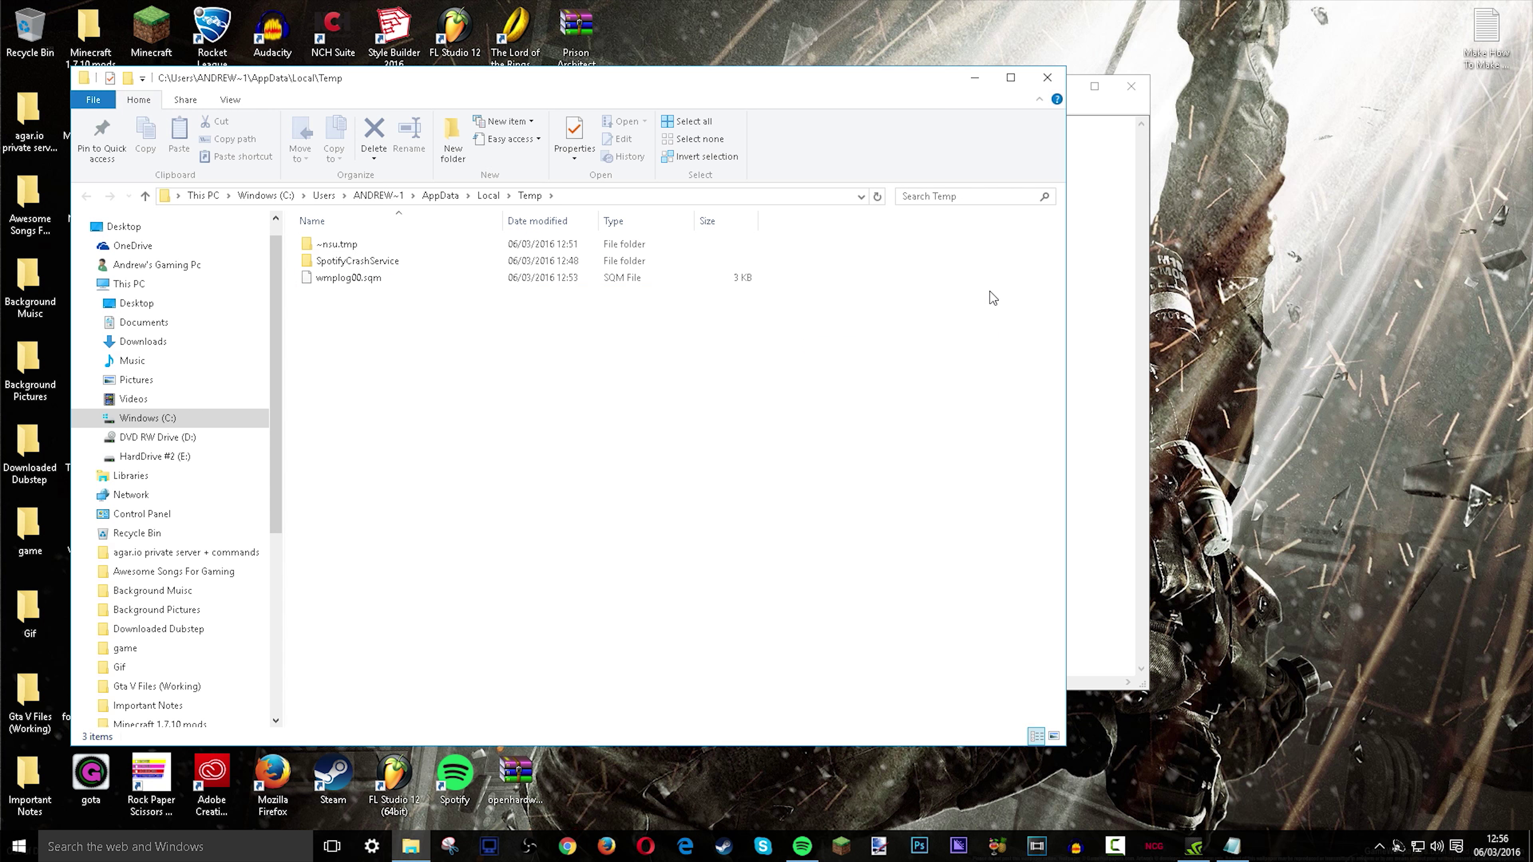
pyautogui.hotkey('ctrl', 'a')
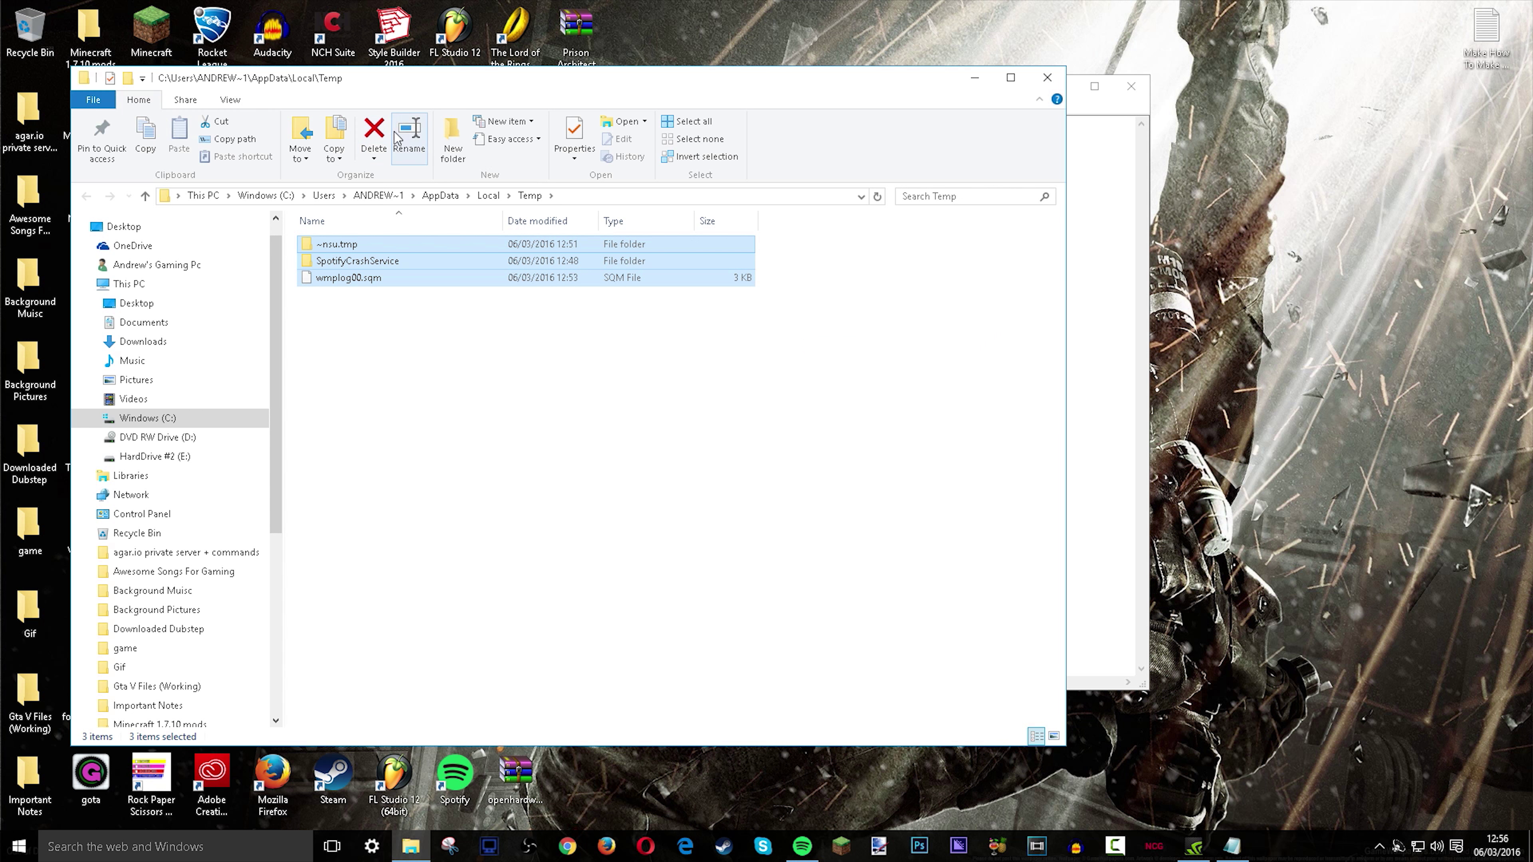
pyautogui.click(1047, 78)
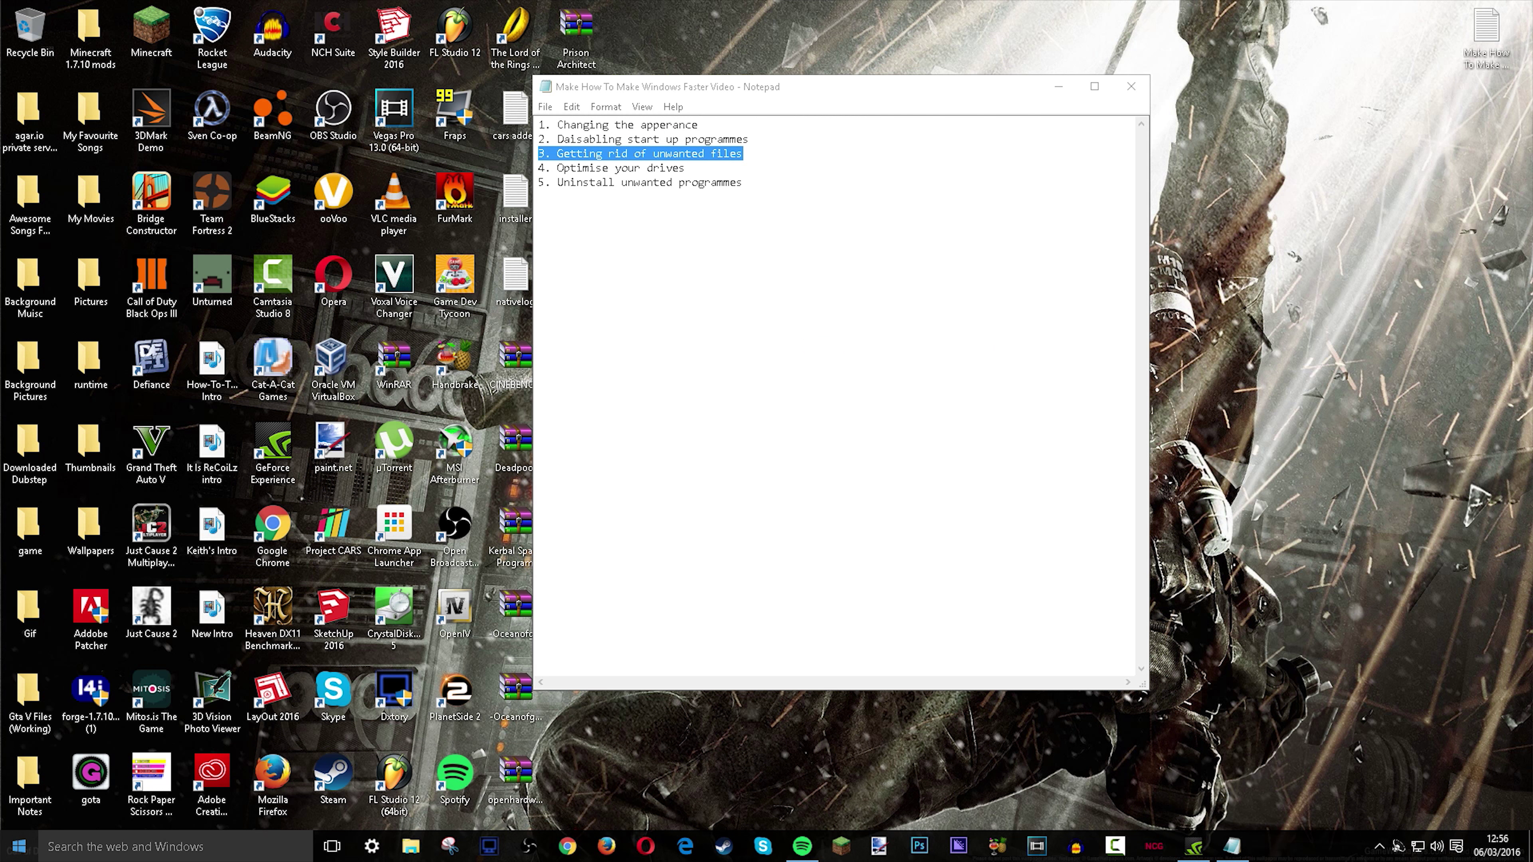
# Open the Windows Temp folder by running temp, view its files, and close the folder
pyautogui.click(120, 847)
pyautogui.write('run')
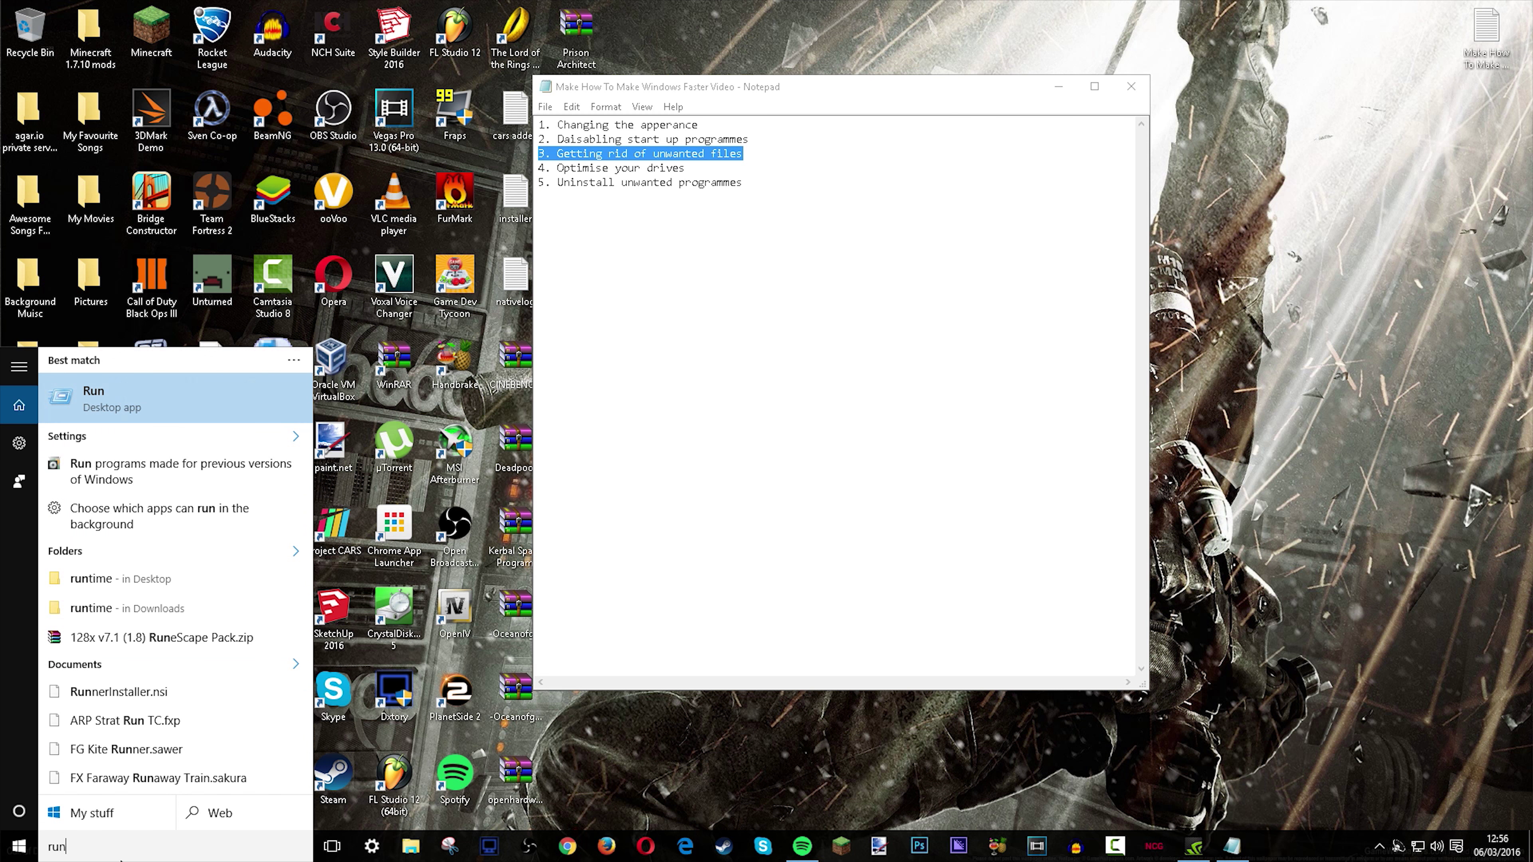
pyautogui.press('Return')
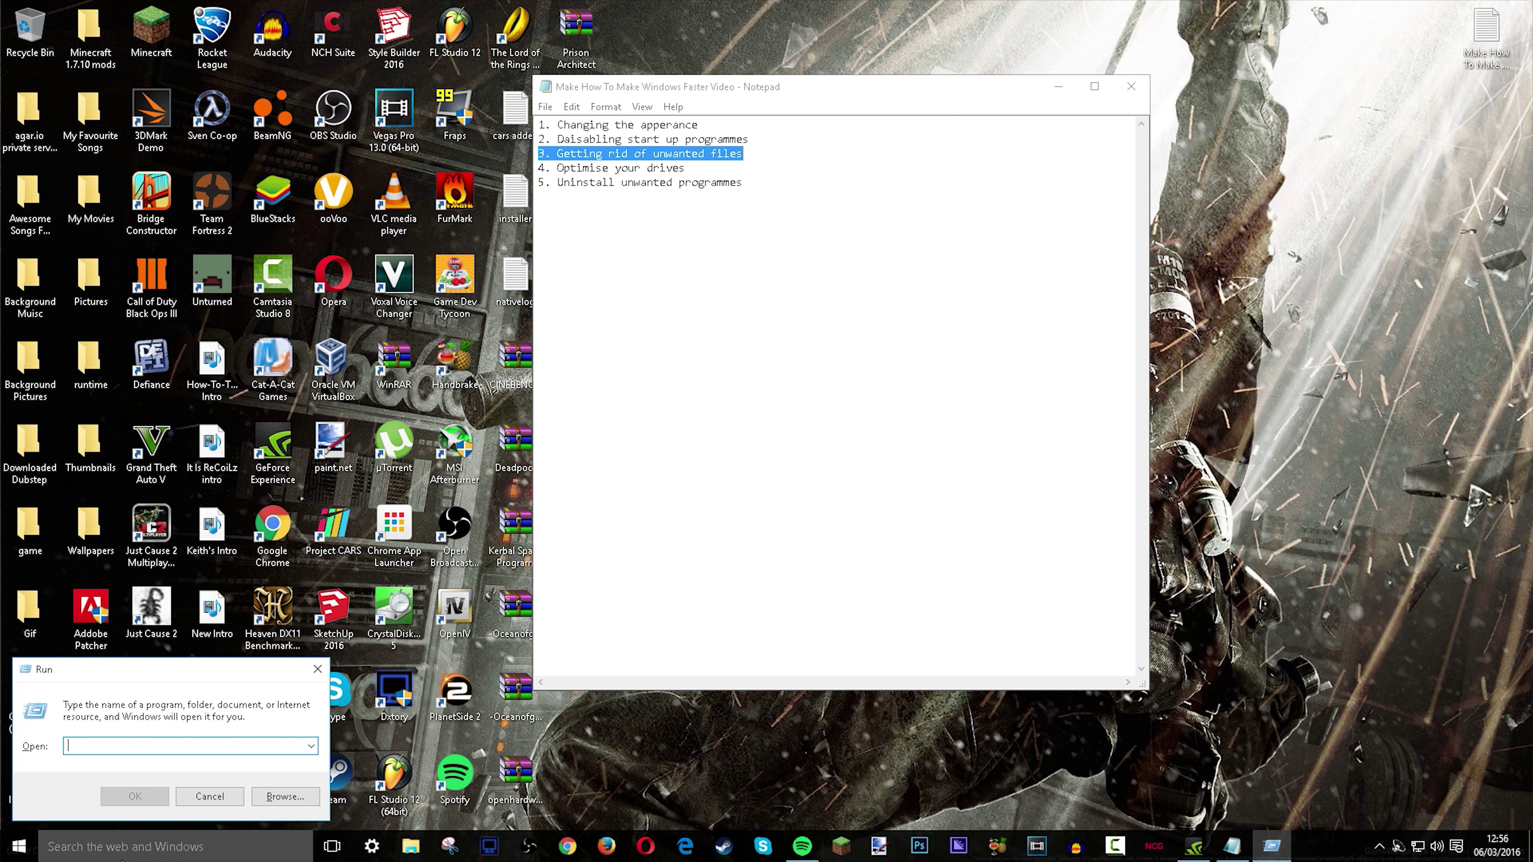
pyautogui.write('temp')
pyautogui.press('Return')
pyautogui.moveTo(501, 435); pyautogui.dragTo(694, 477)
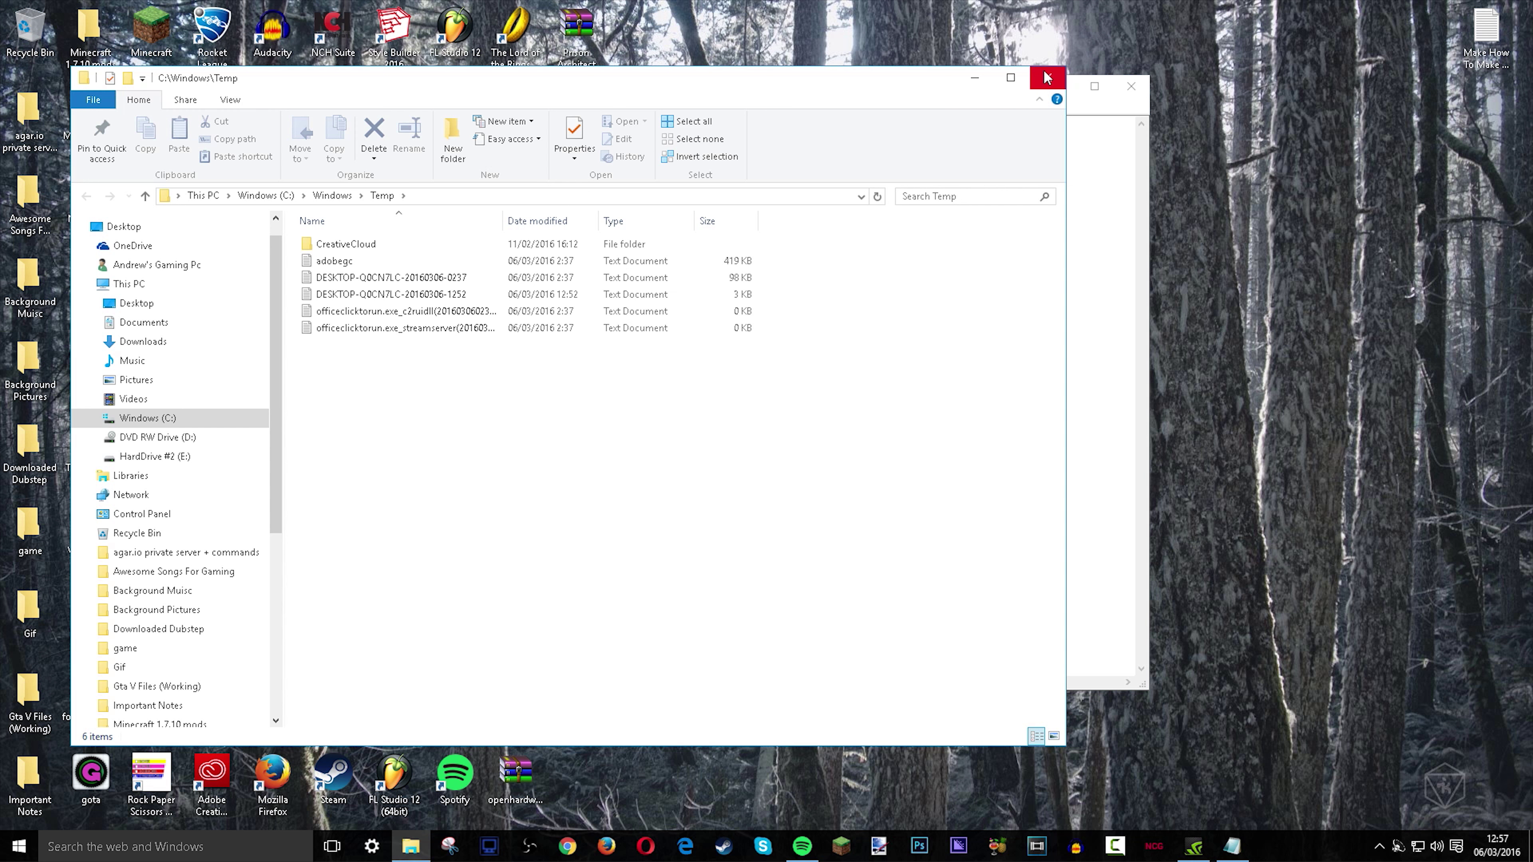
pyautogui.click(1011, 78)
pyautogui.click(1516, 7)
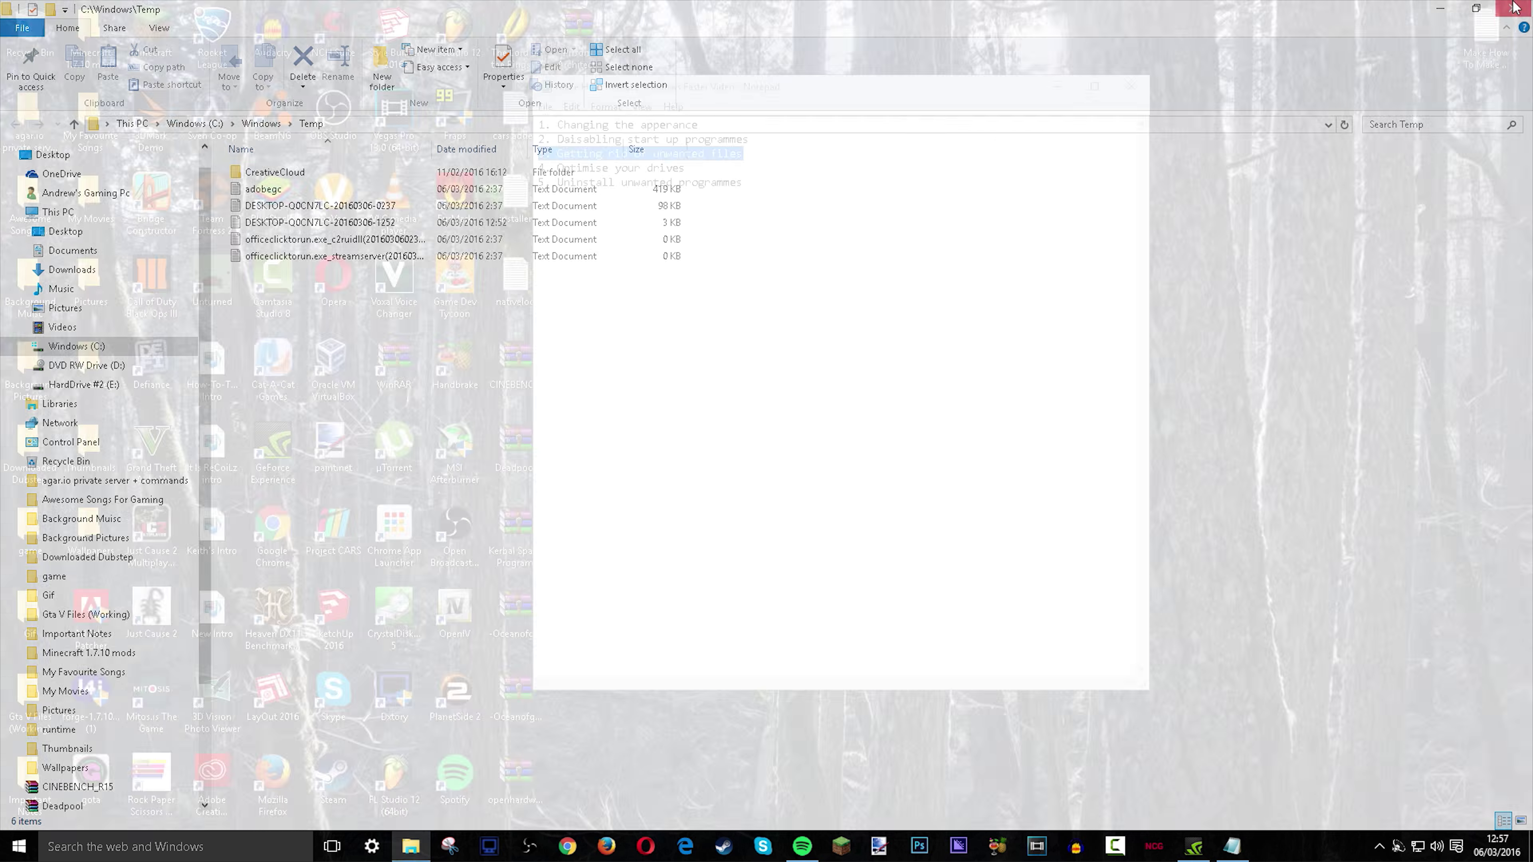
# Highlight "4. Optimise your drives" in the note and open Optimize Drives from the Windows (C:) drive's properties
pyautogui.moveTo(687, 175)
pyautogui.mouseDown()
pyautogui.moveTo(535, 168)
pyautogui.moveTo(677, 168)
pyautogui.mouseUp()
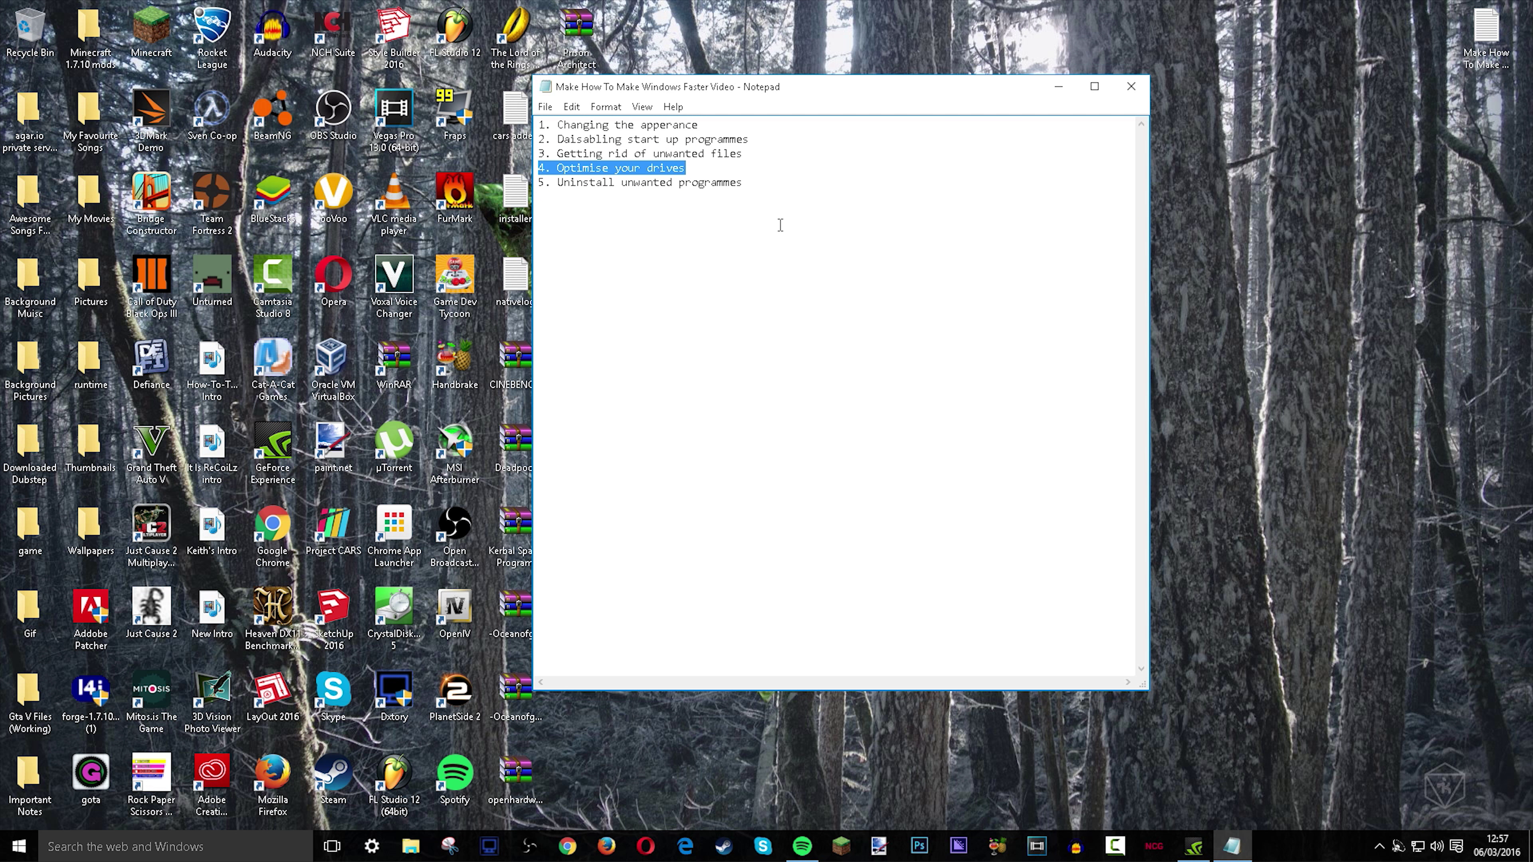
pyautogui.click(695, 174)
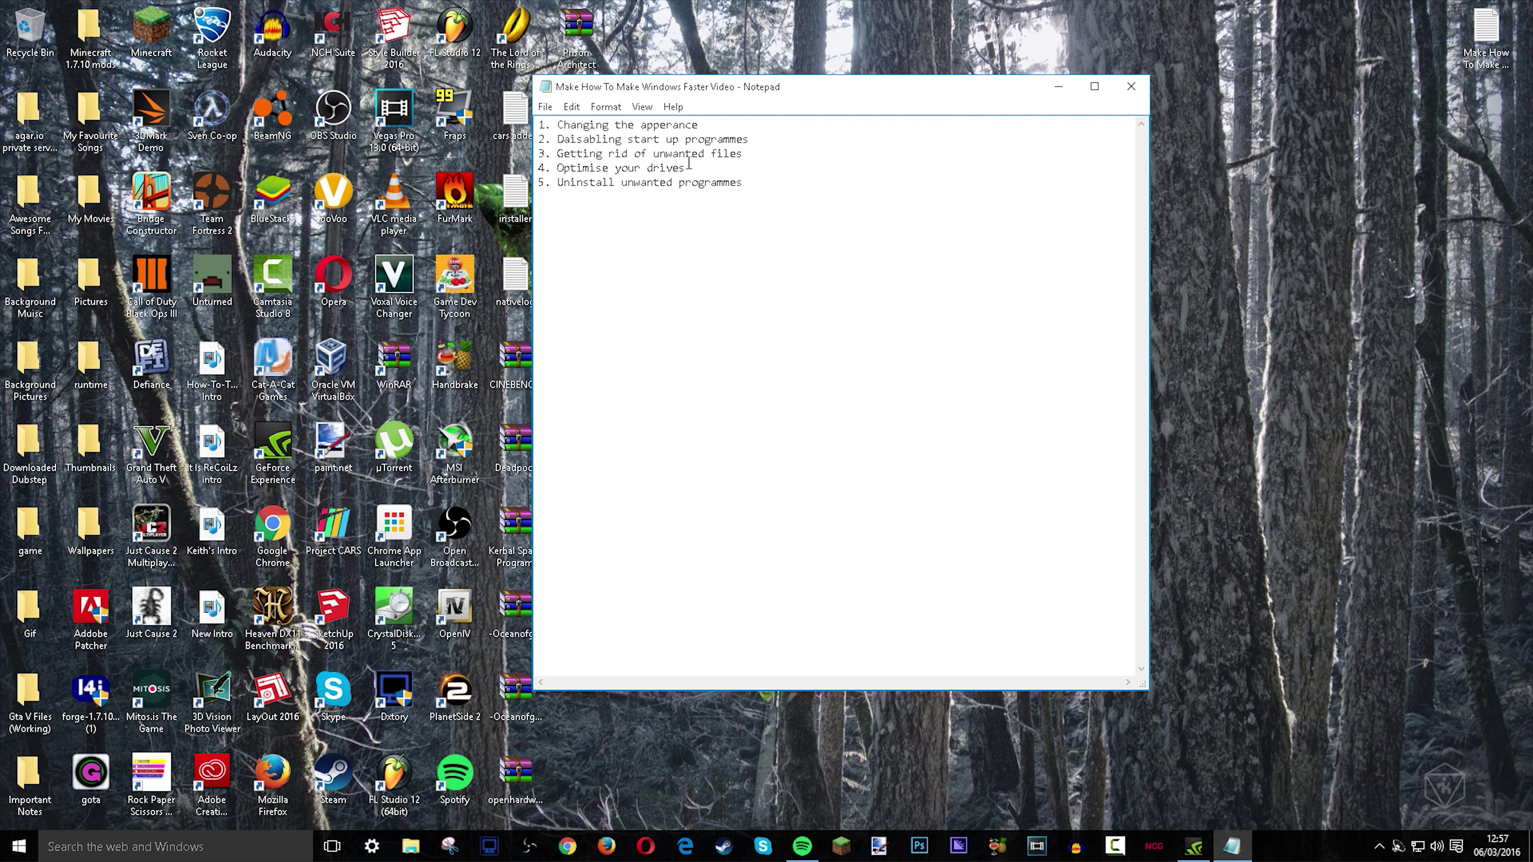
pyautogui.click(410, 846)
pyautogui.click(57, 237)
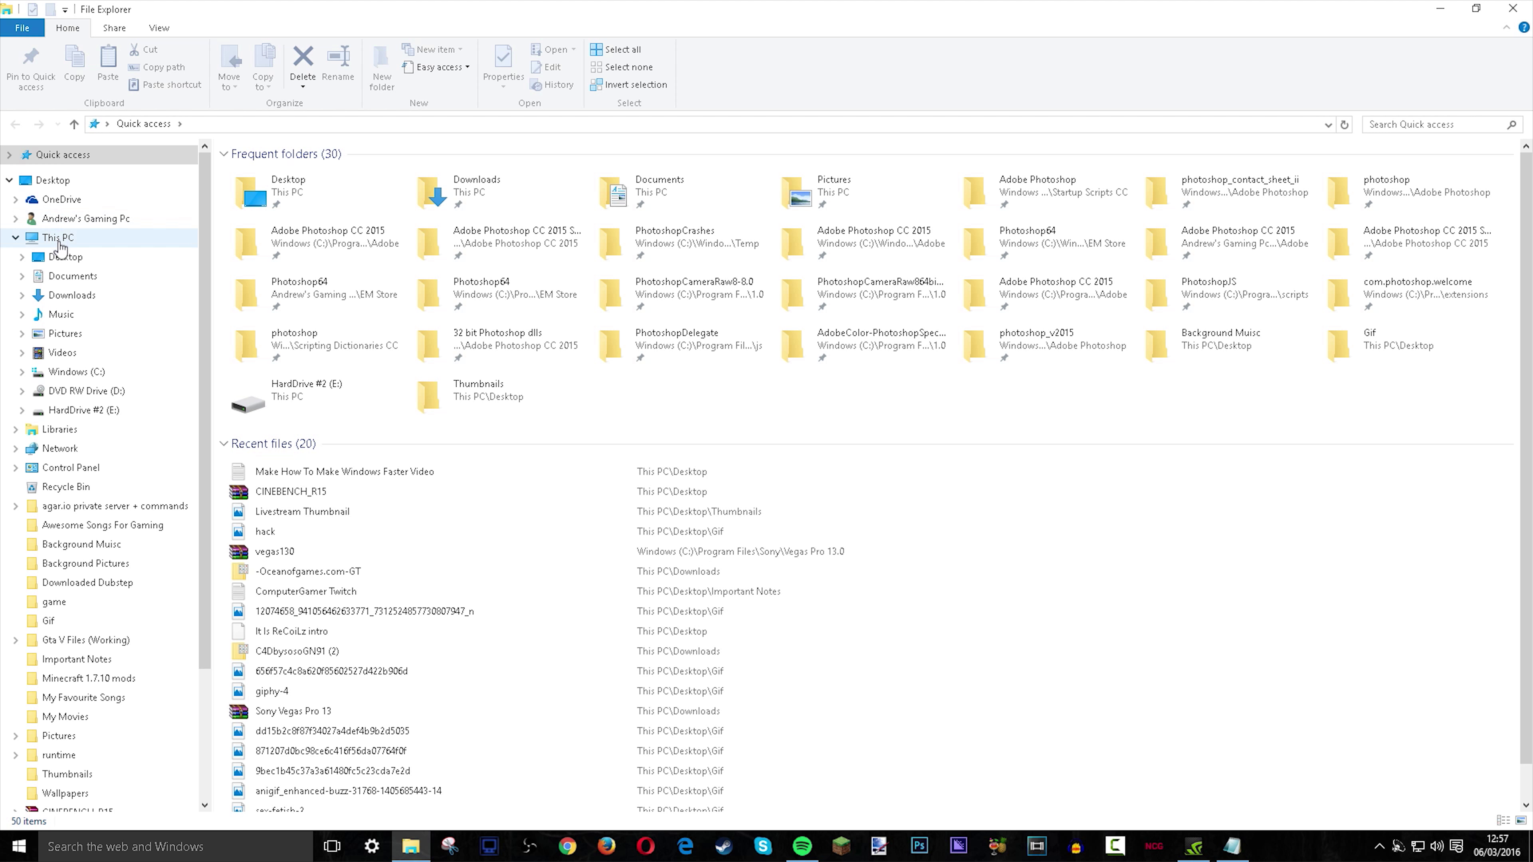
pyautogui.click(326, 254)
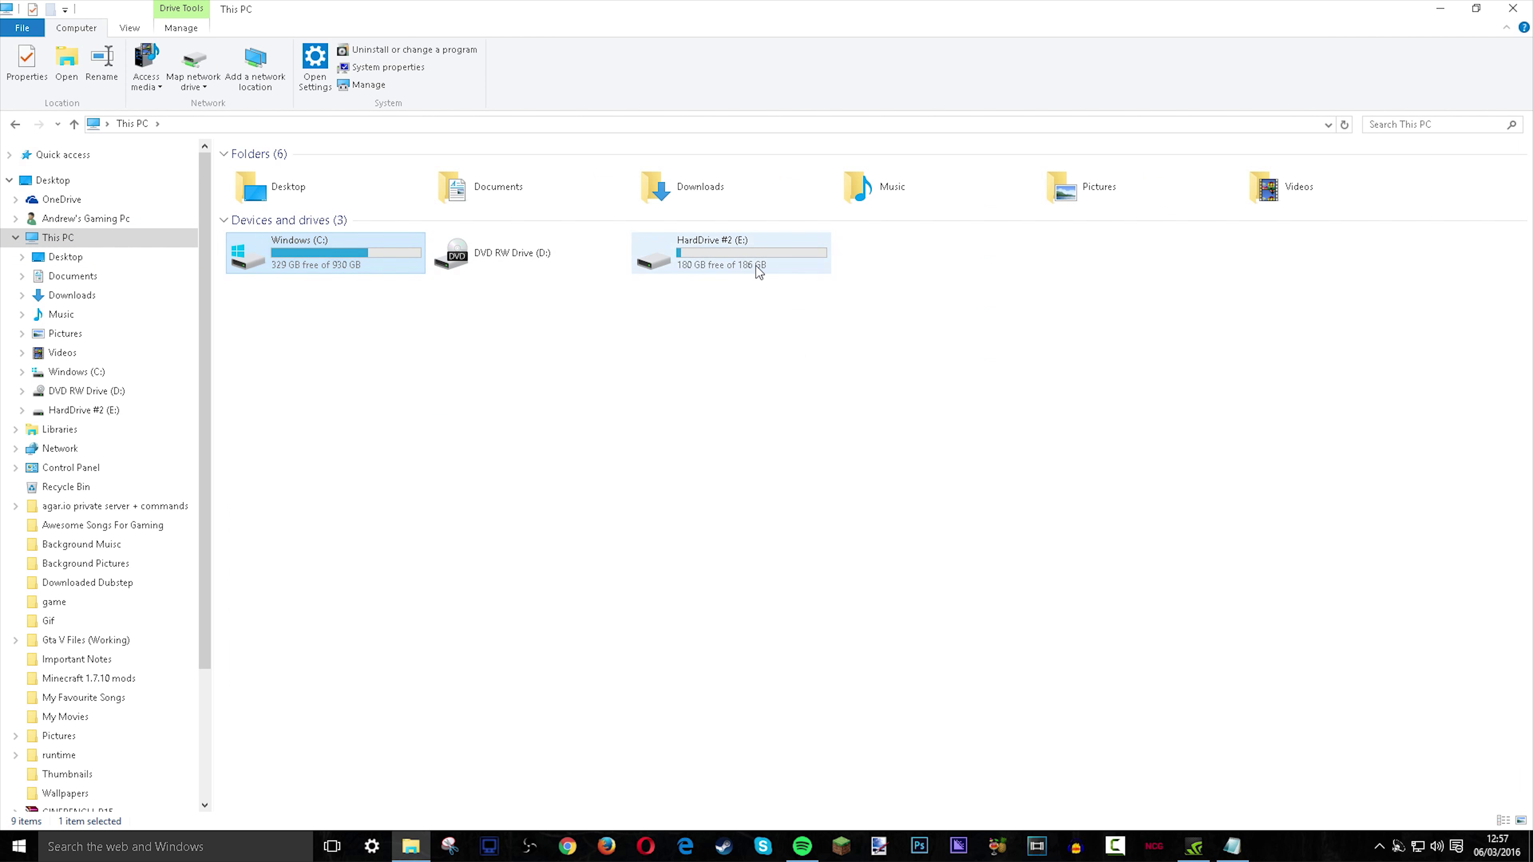
pyautogui.rightClick(403, 262)
pyautogui.click(454, 576)
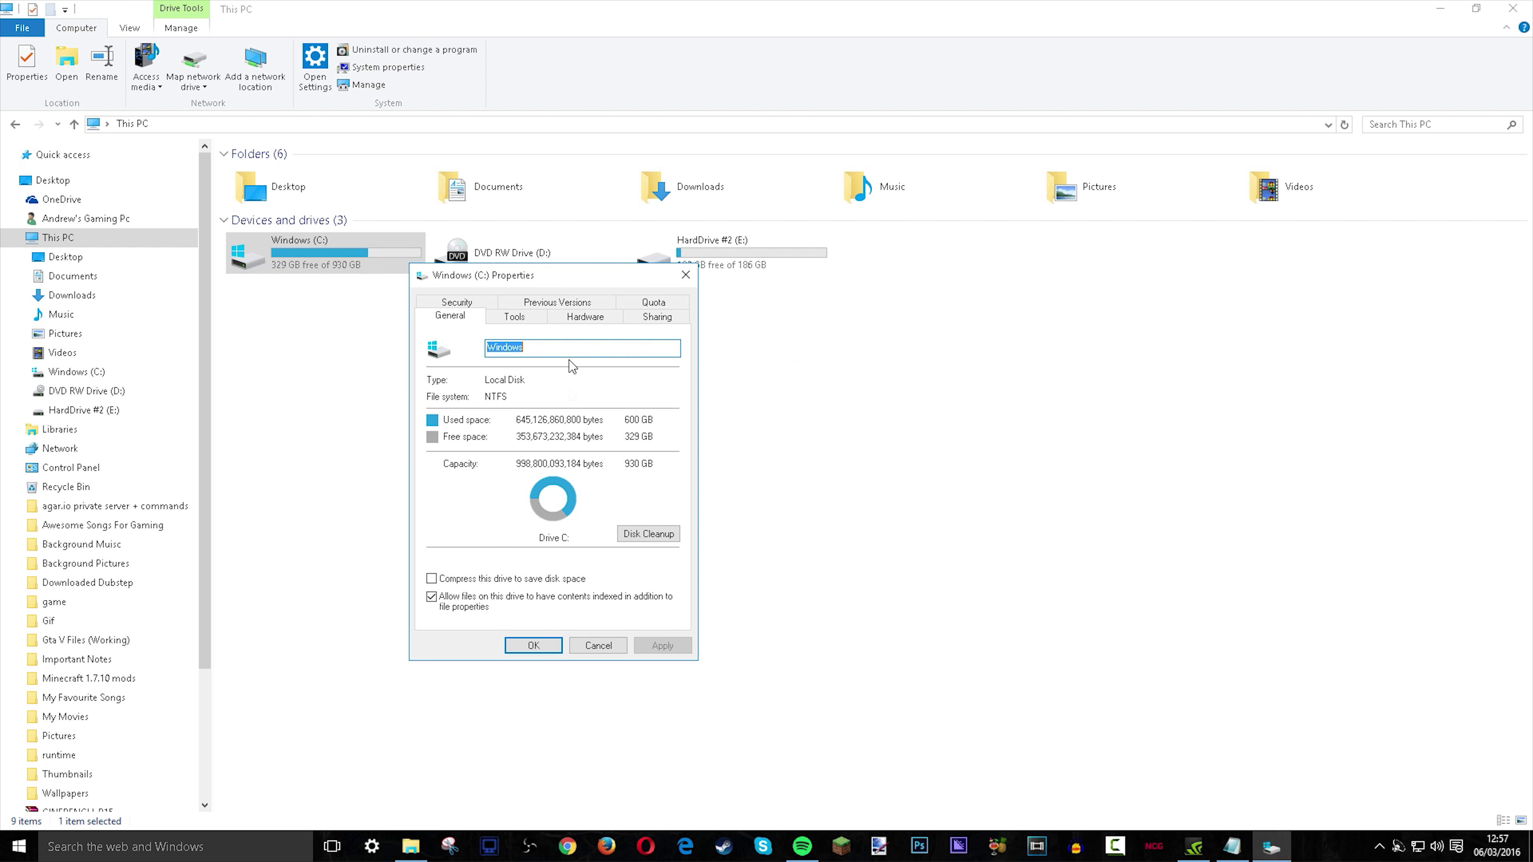
pyautogui.click(514, 315)
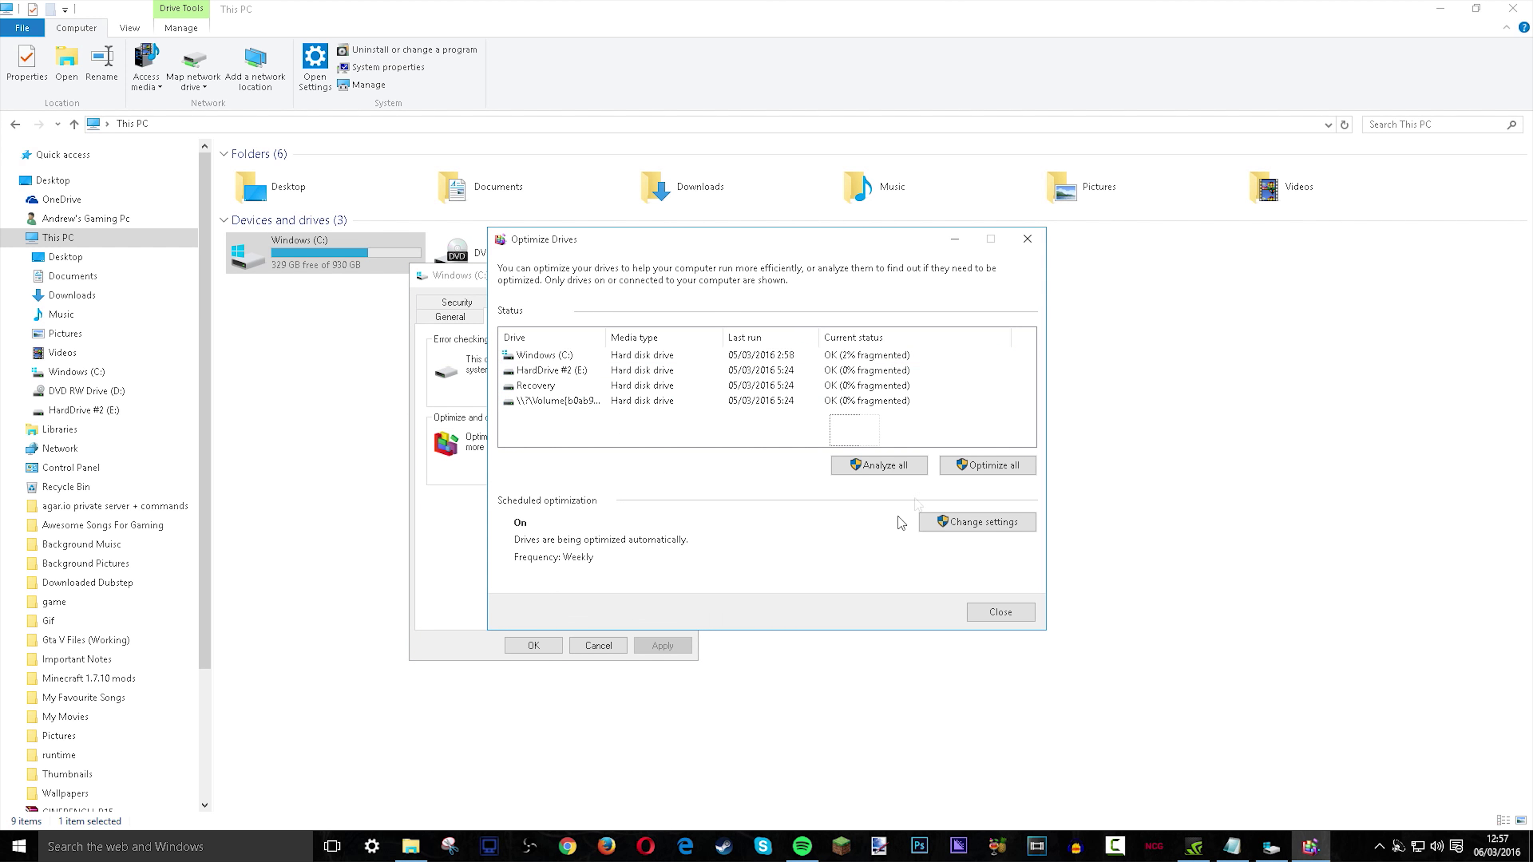
# Select all drives in the Optimize Drives list, then close it along with the drive properties and File Explorer
pyautogui.click(533, 370)
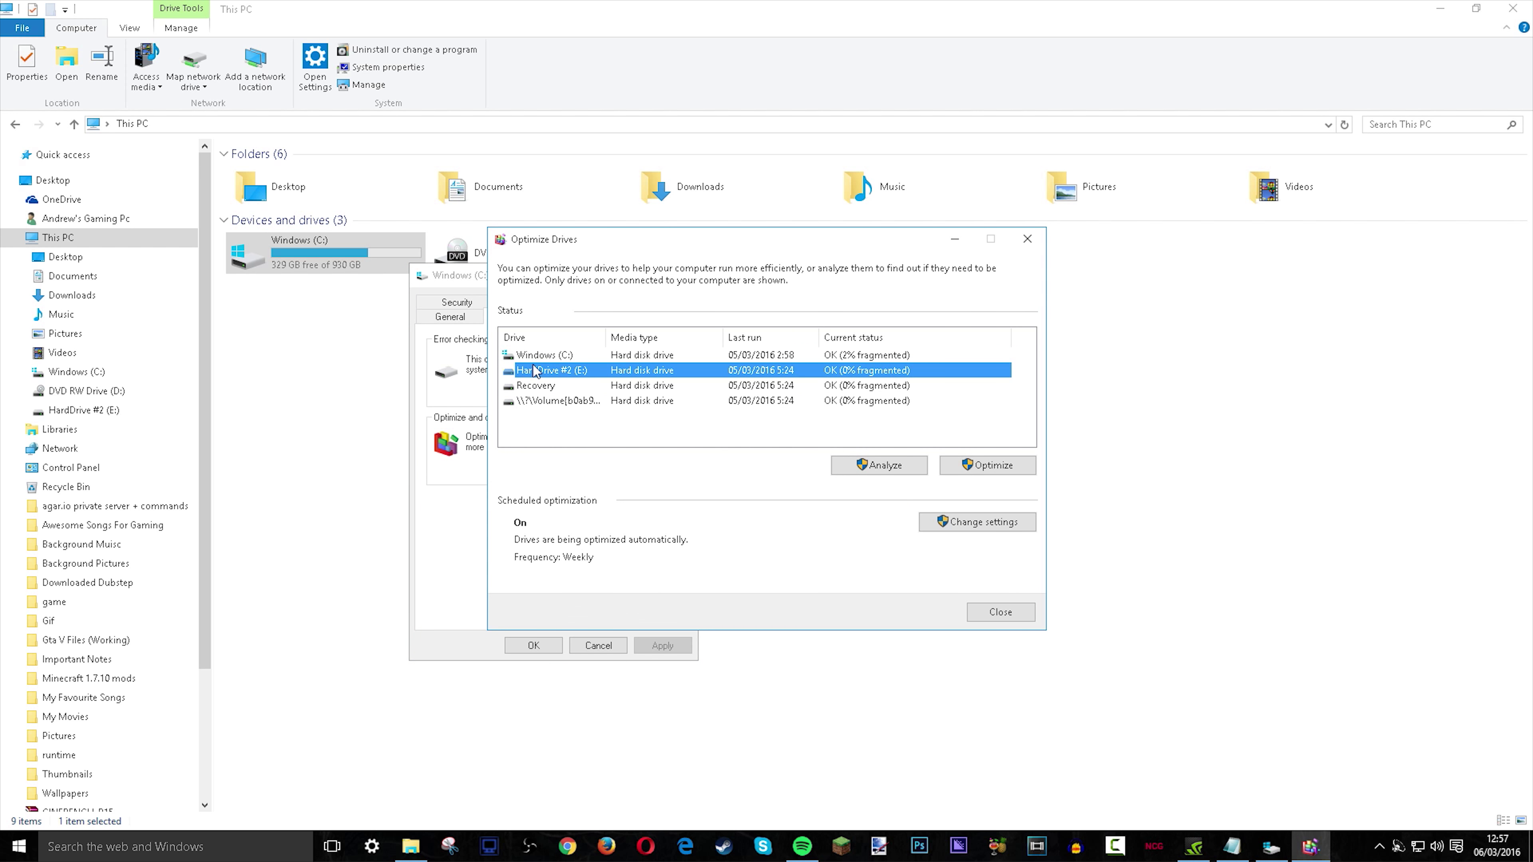
pyautogui.click(534, 356)
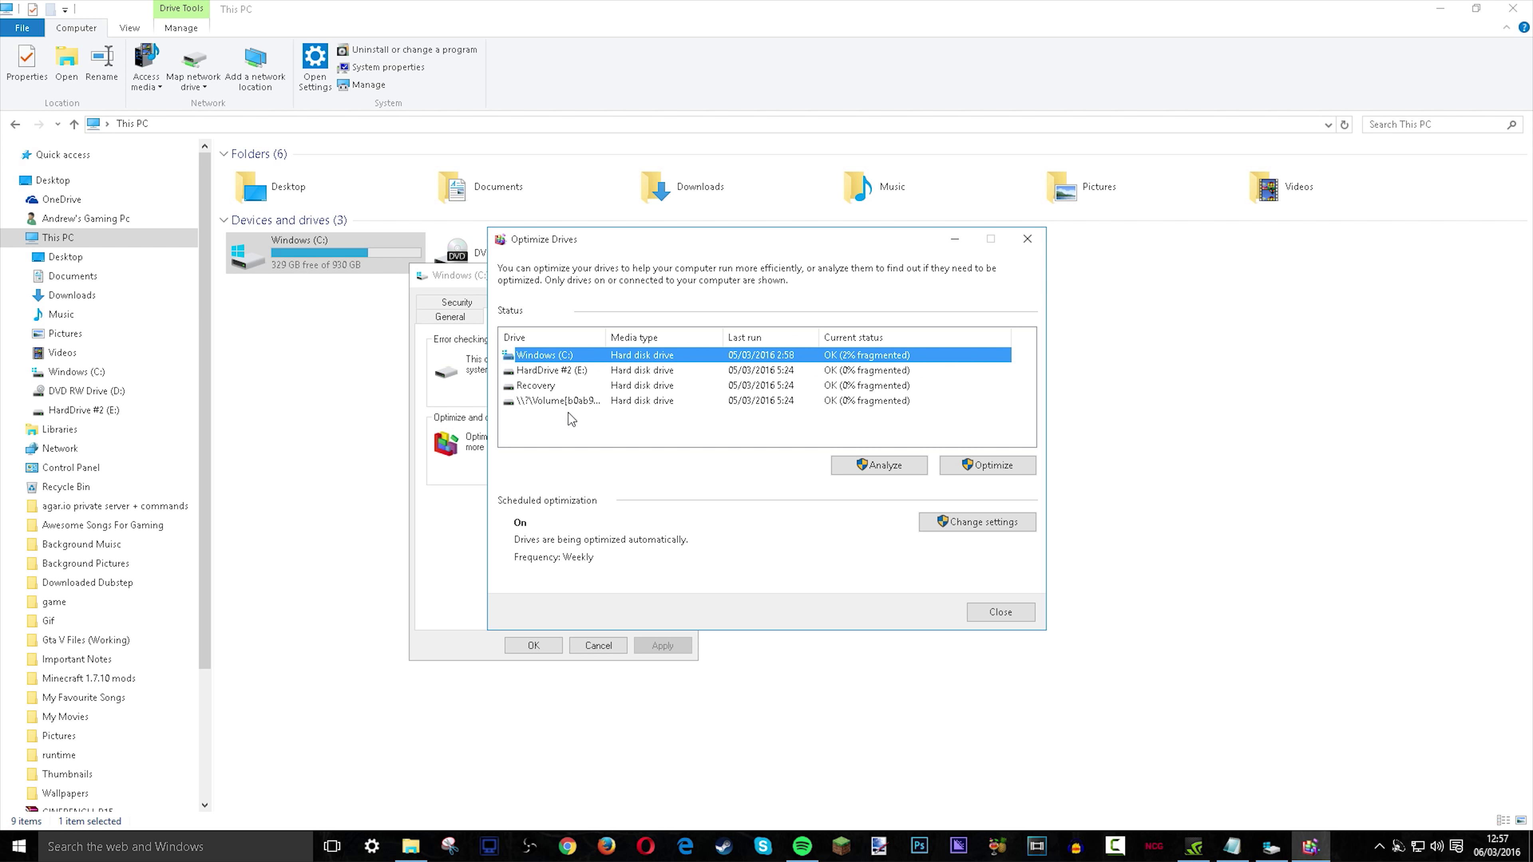
pyautogui.click(580, 402)
pyautogui.moveTo(884, 432); pyautogui.dragTo(890, 309)
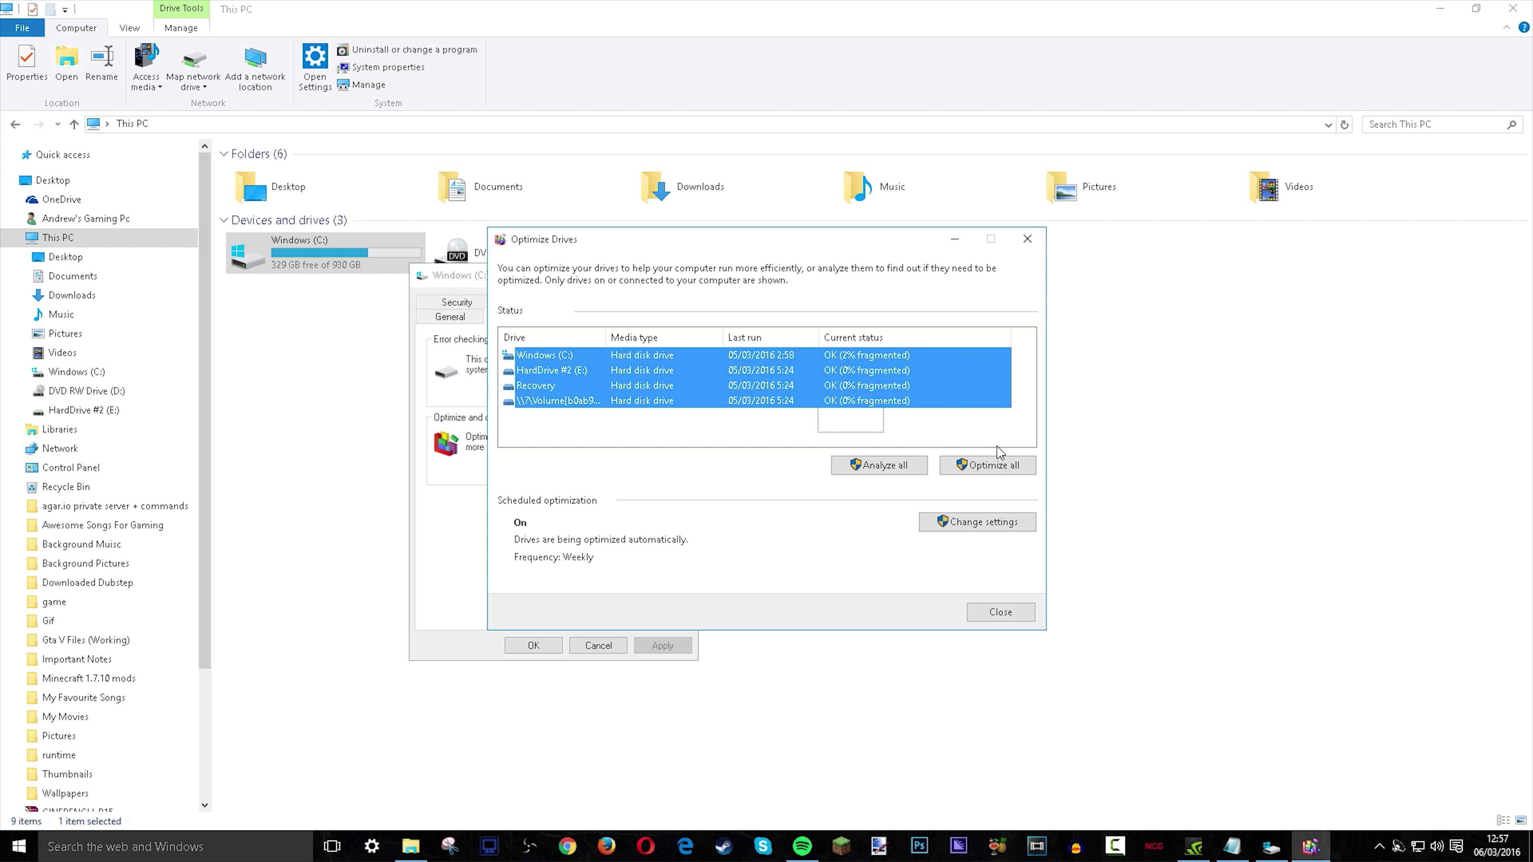
pyautogui.click(1027, 239)
pyautogui.click(682, 276)
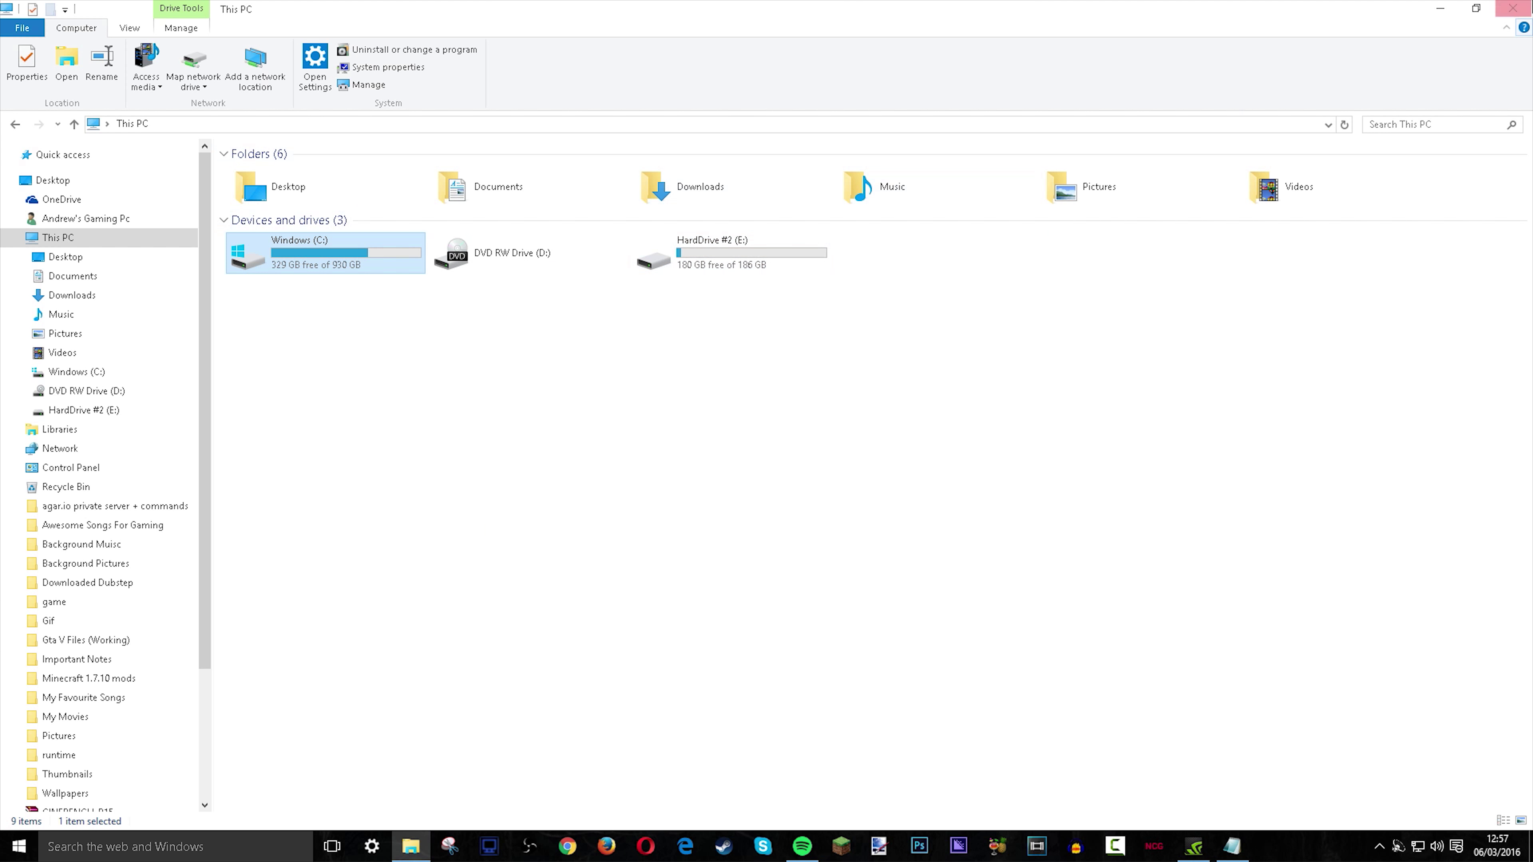
pyautogui.click(1513, 8)
# Move the Notepad window away from the desktop icons and highlight "5. Uninstall unwanted programmes" in the note
pyautogui.moveTo(955, 99); pyautogui.dragTo(1072, 123)
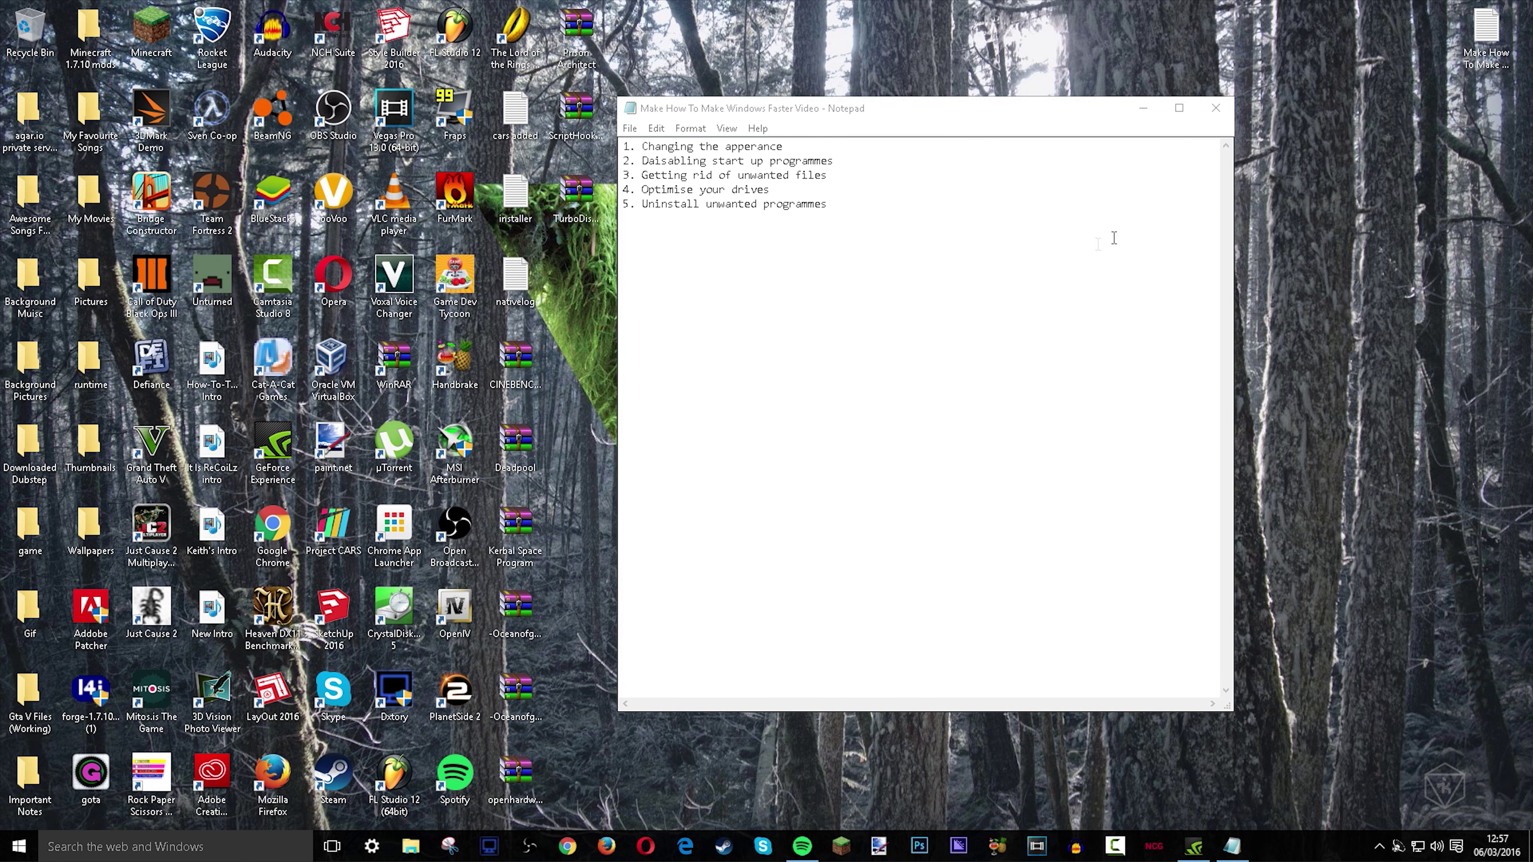
pyautogui.moveTo(913, 207); pyautogui.dragTo(555, 240)
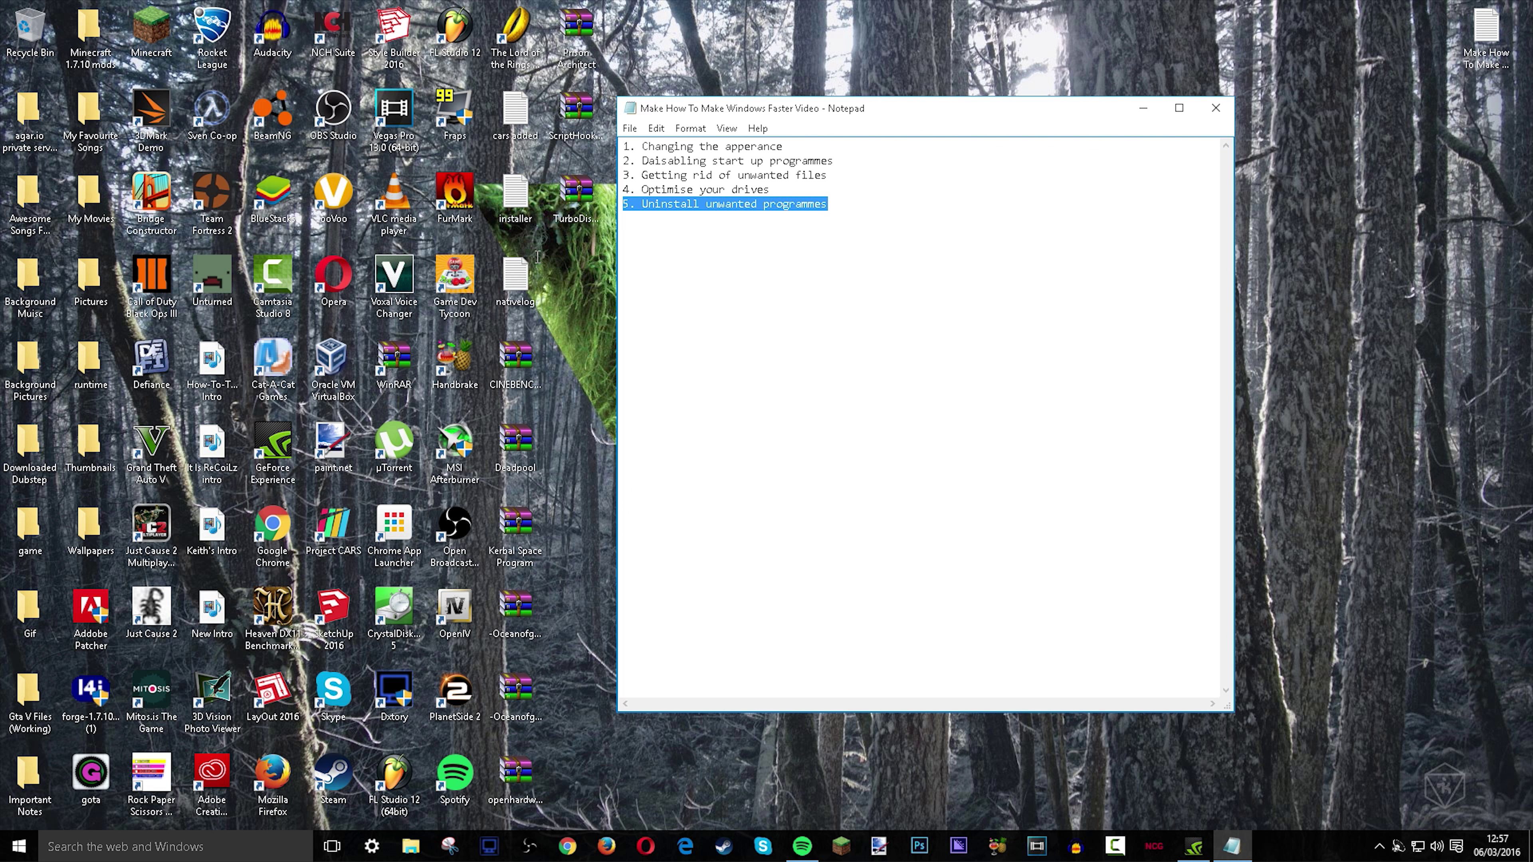
pyautogui.moveTo(537, 258); pyautogui.dragTo(539, 264)
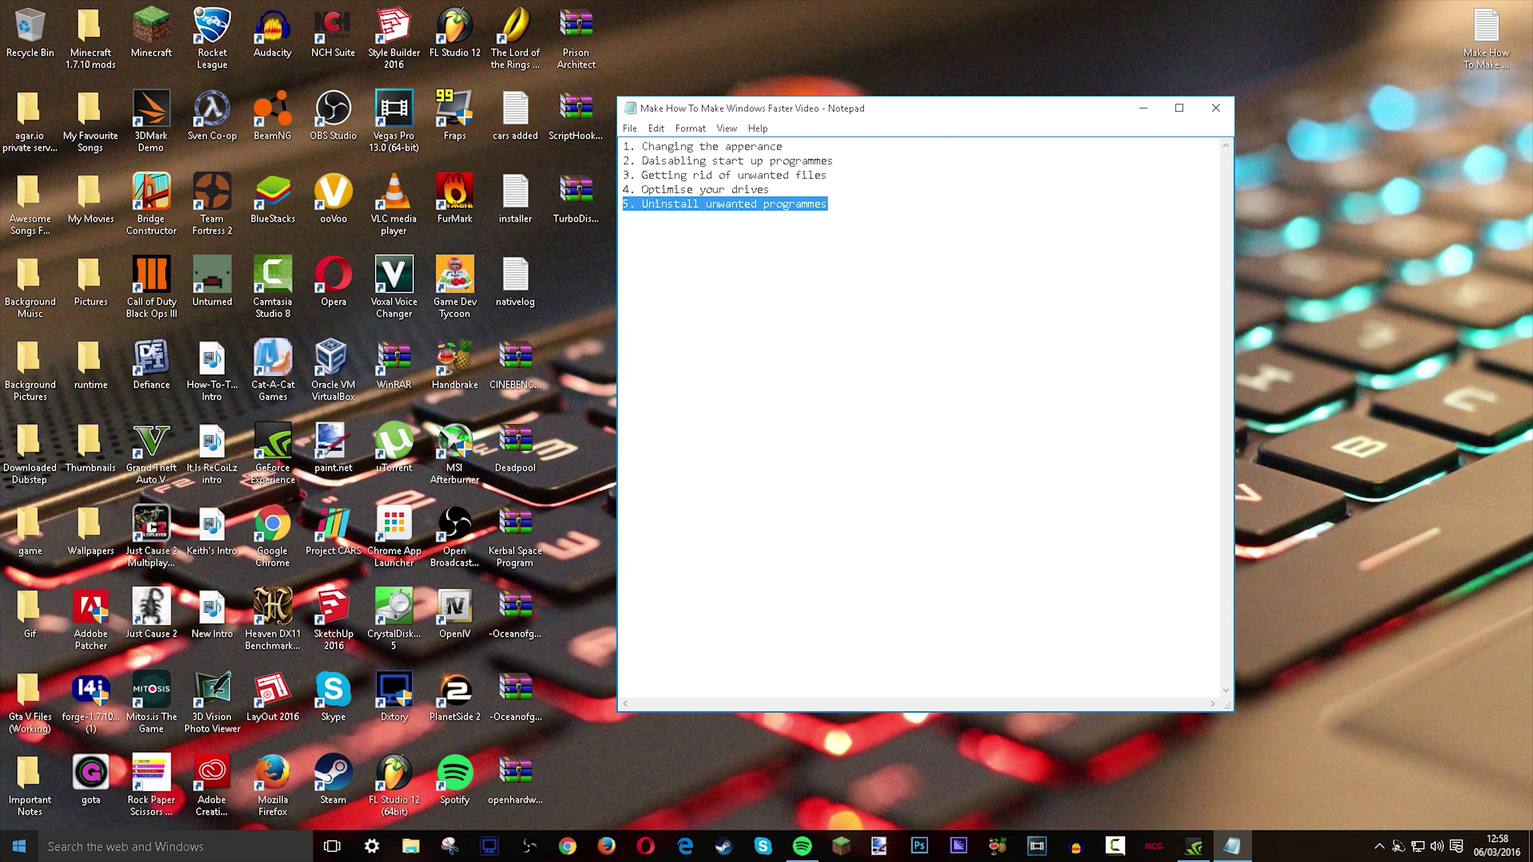
# Open the list of installed programs in Programs and Features through Control Panel
pyautogui.rightClick(19, 846)
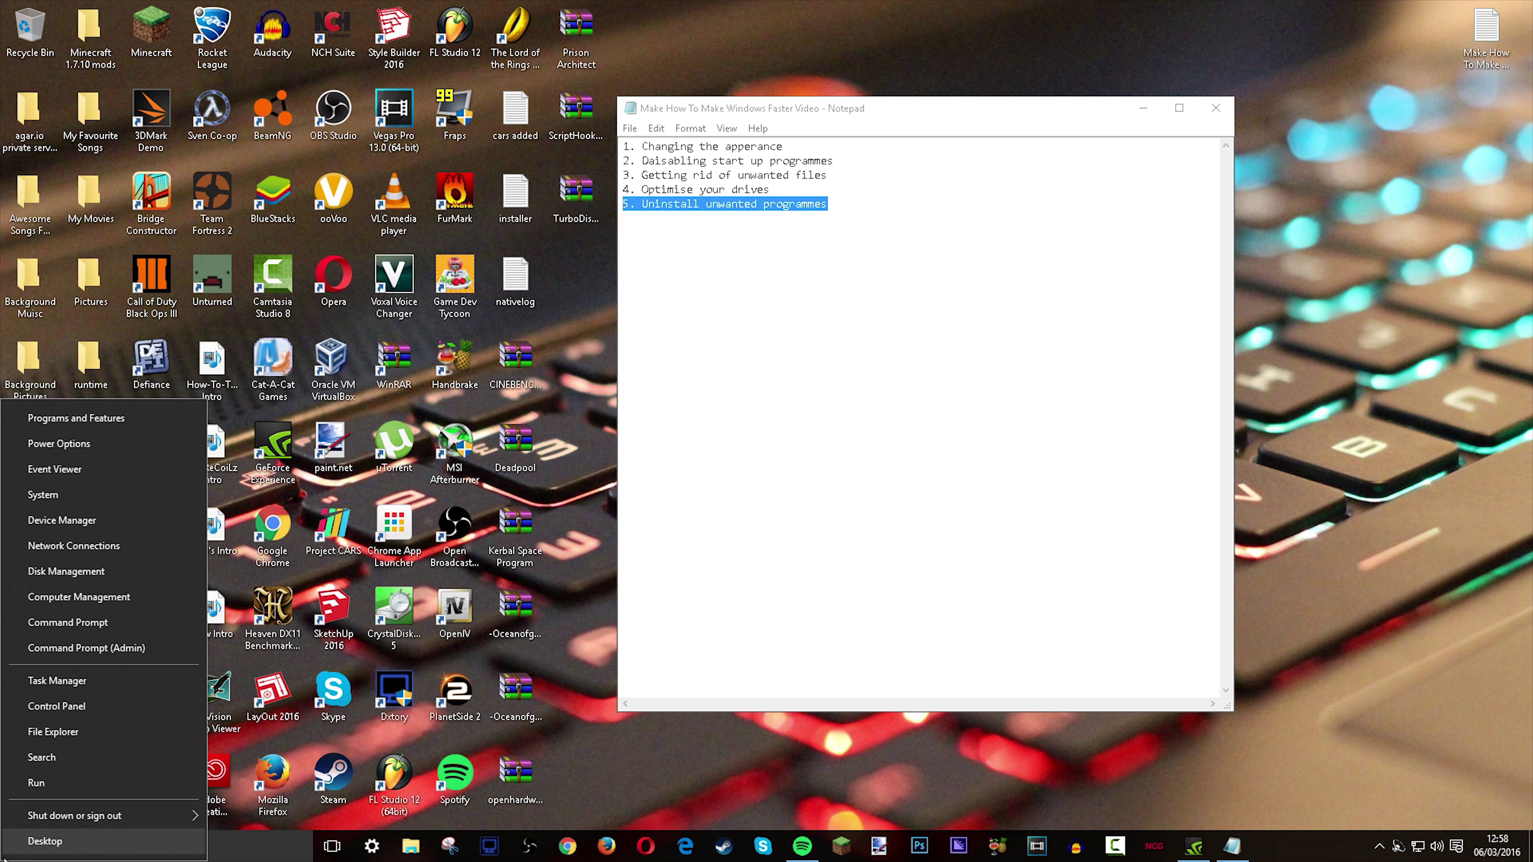
pyautogui.click(61, 710)
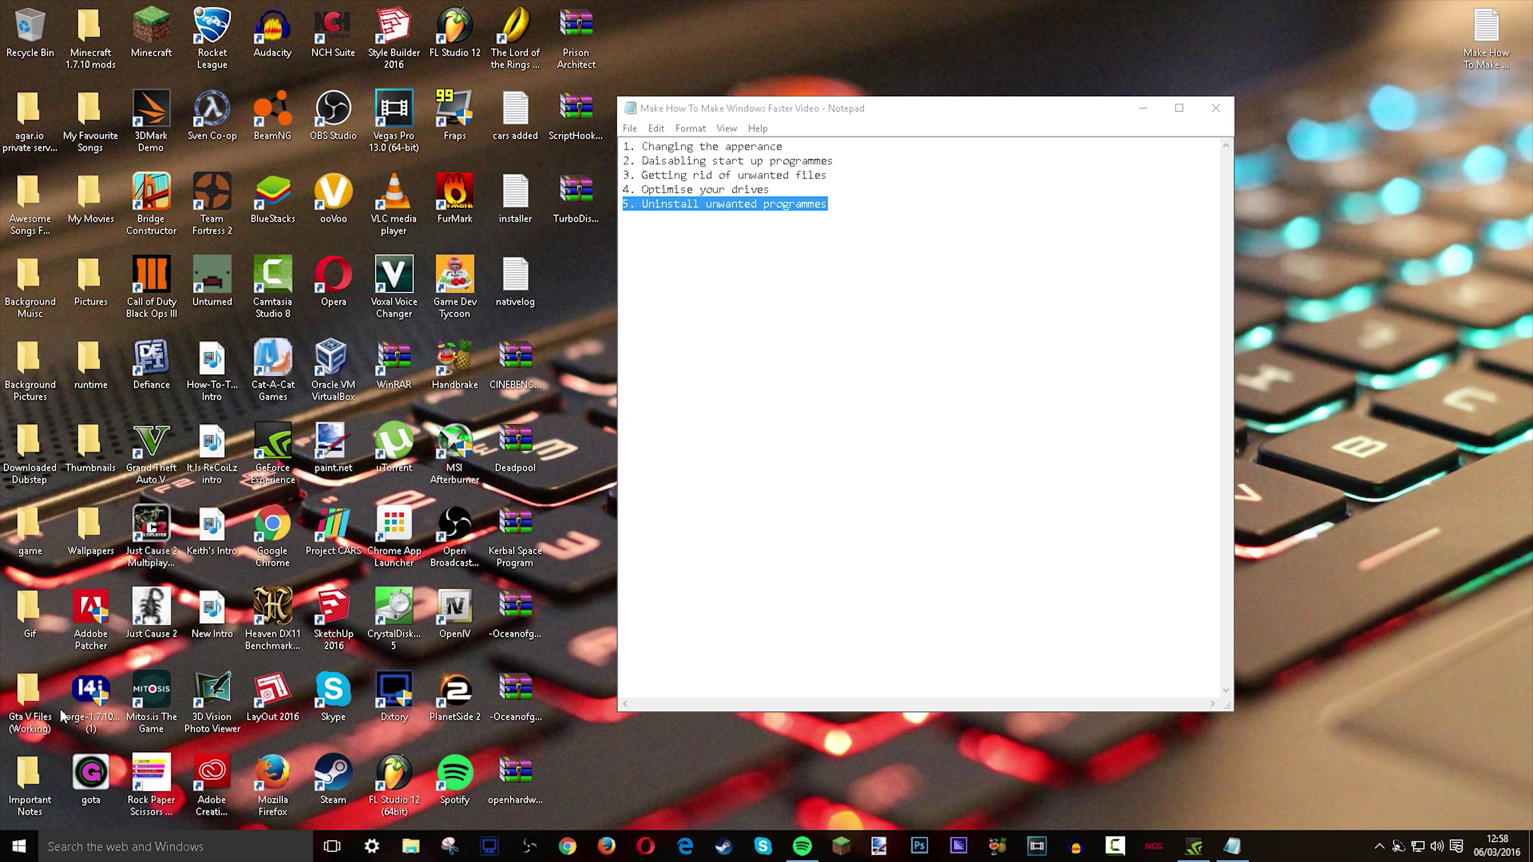
pyautogui.click(593, 332)
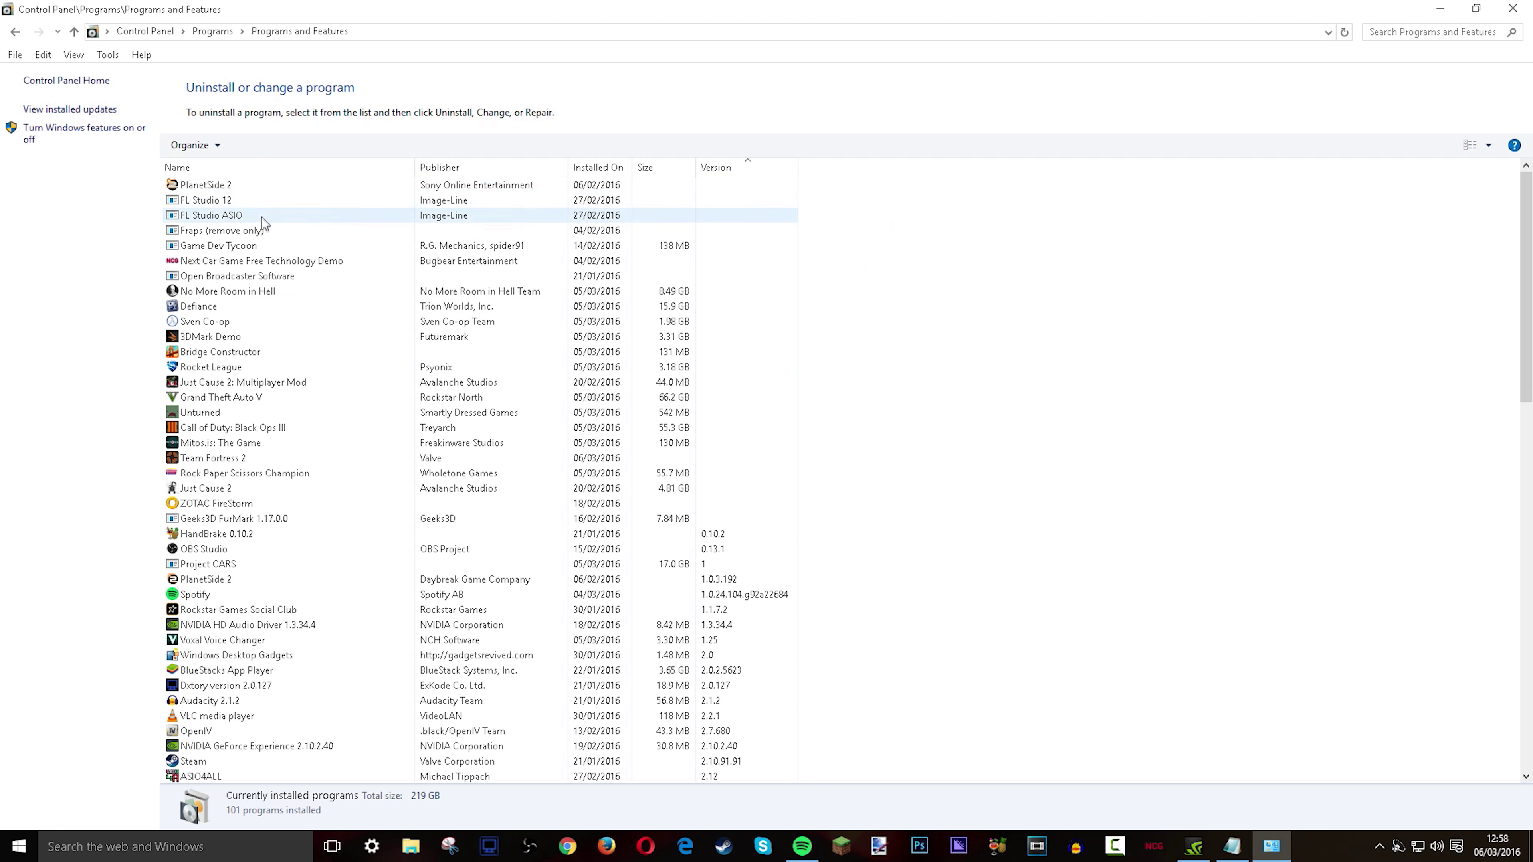
# Uninstall Google Earth from the list of installed programs
pyautogui.scroll(-15, 338, 320)
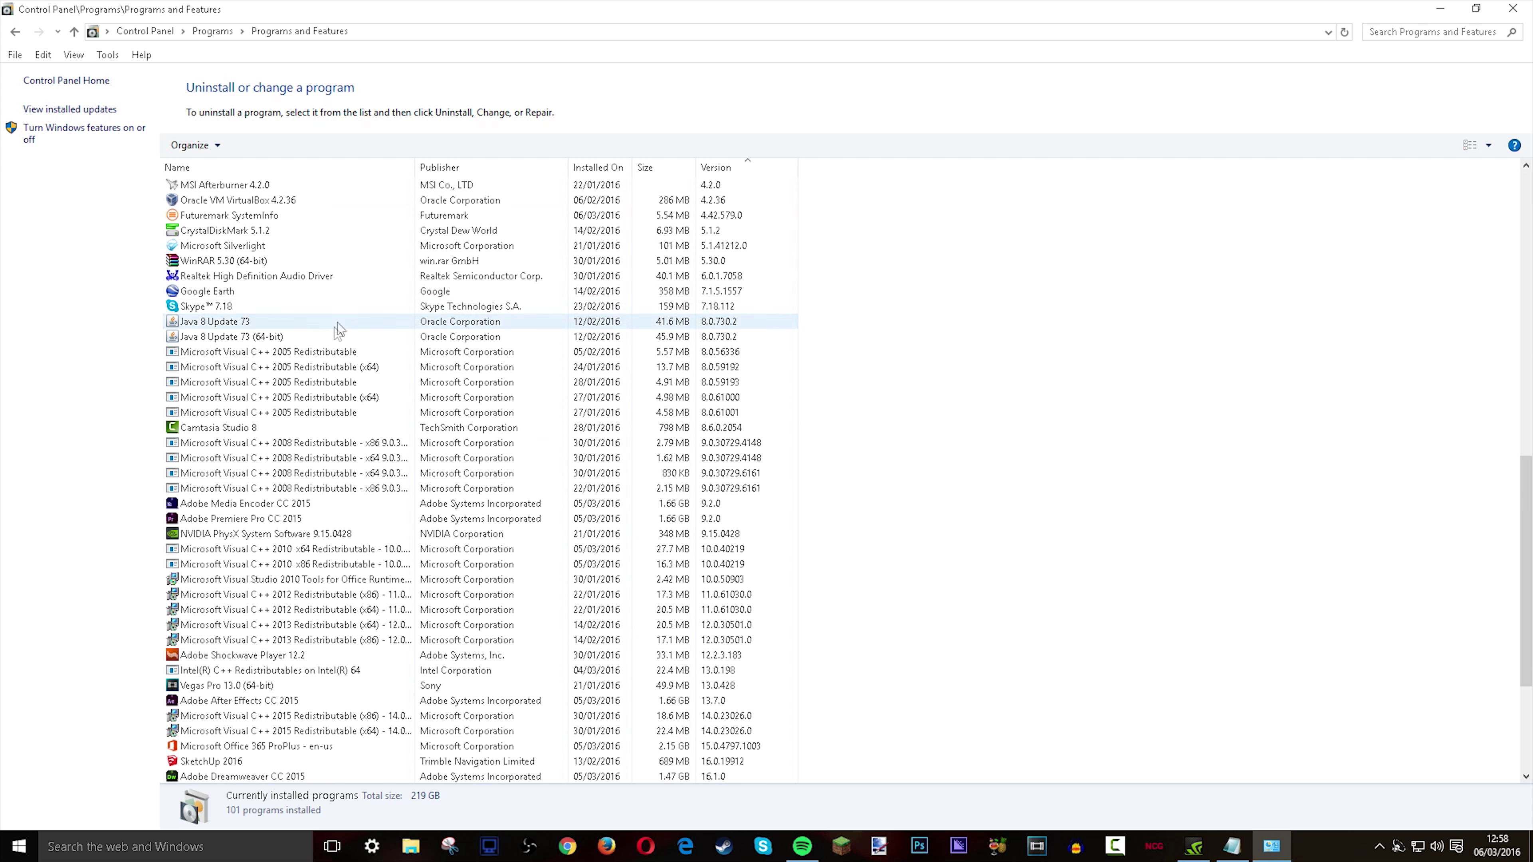
pyautogui.click(328, 297)
pyautogui.click(253, 149)
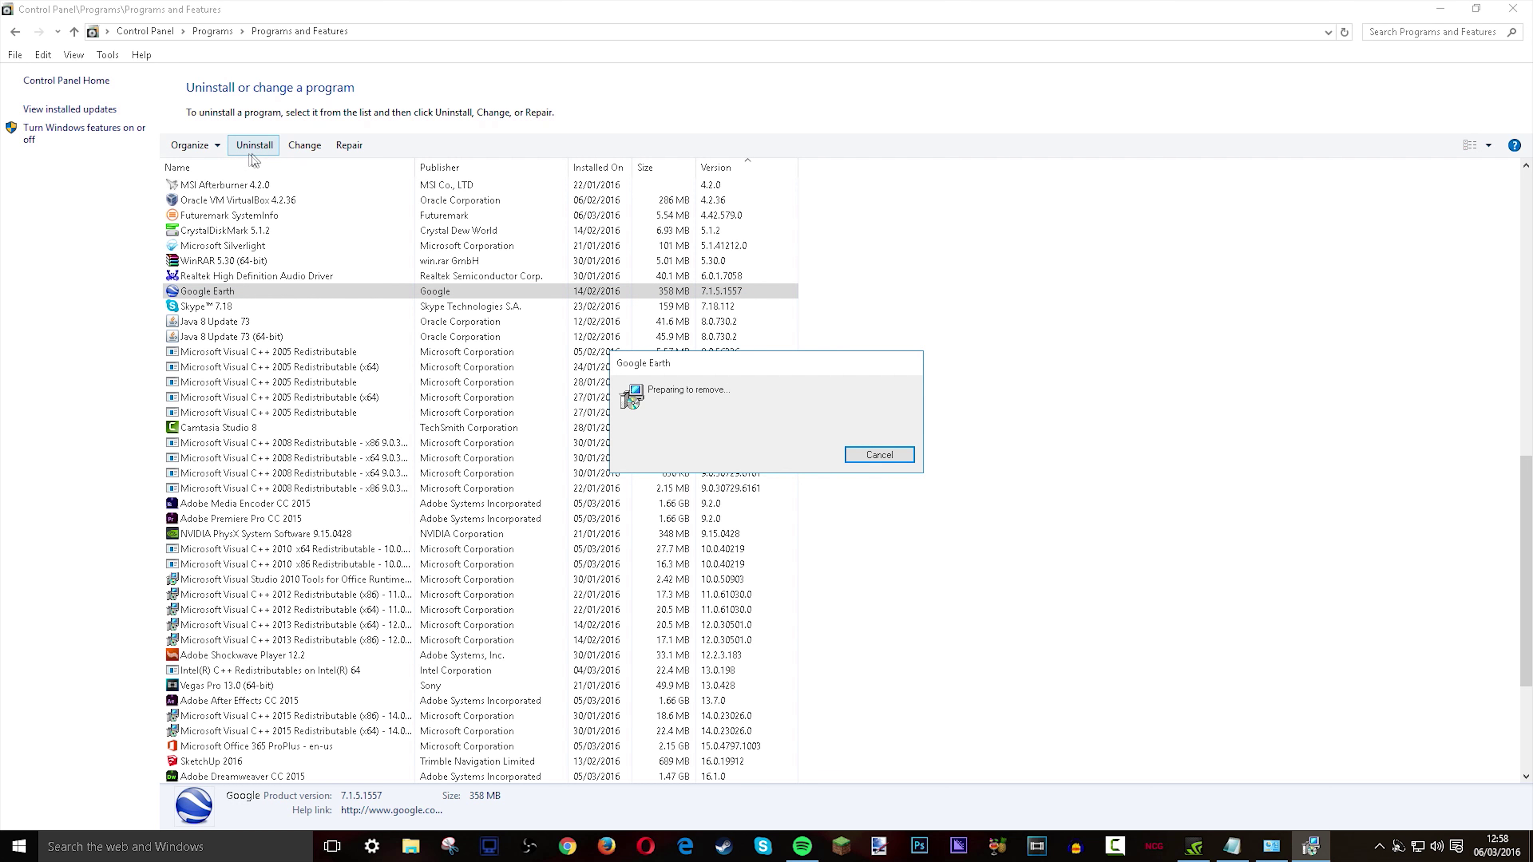
pyautogui.click(835, 454)
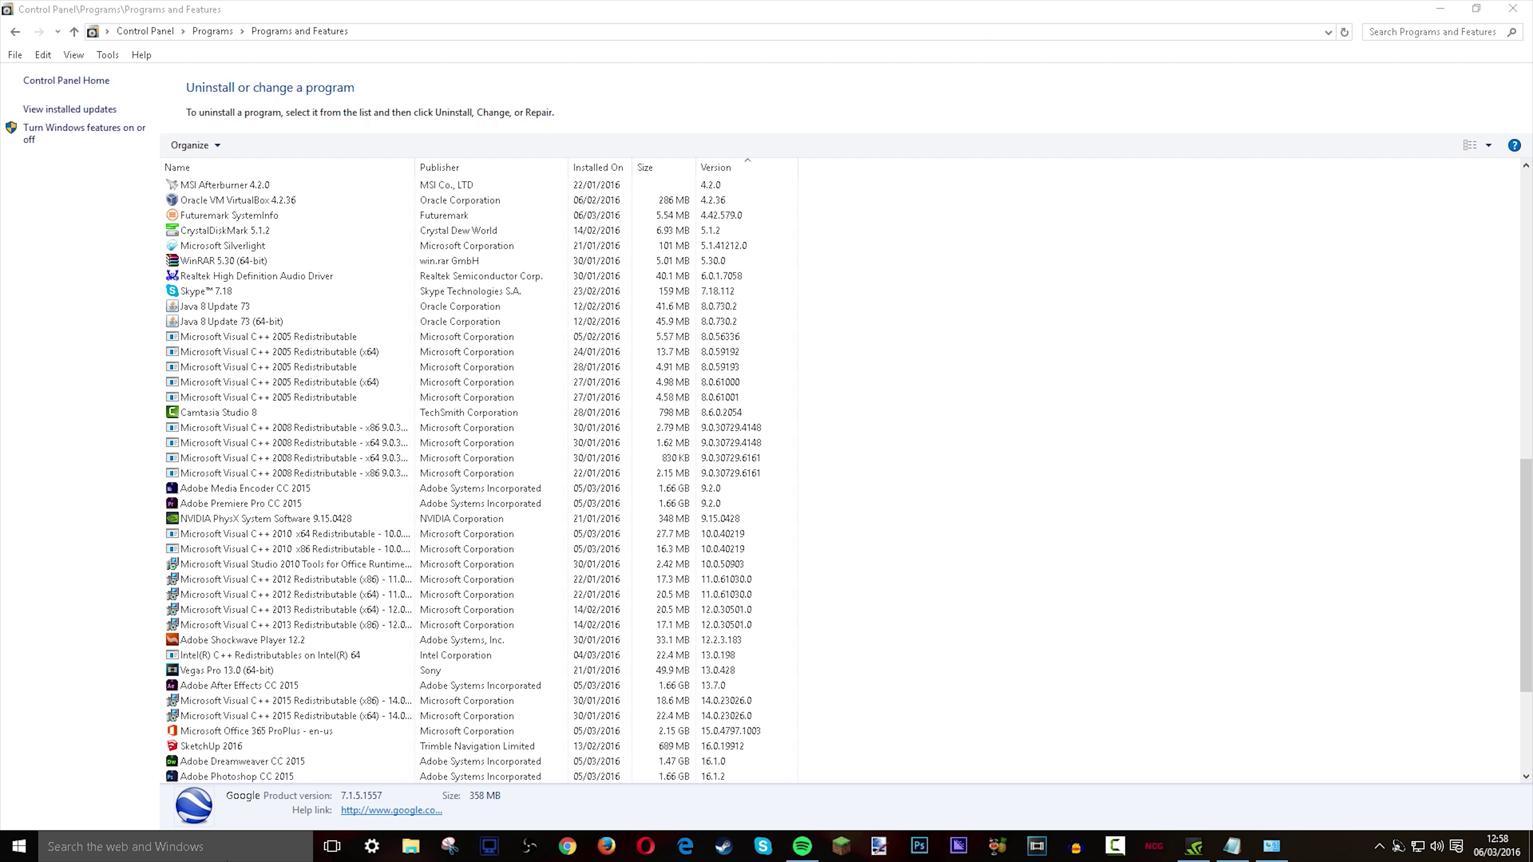
# Search Windows for Google Earth, dismiss the search, and close the Programs and Features window
pyautogui.click(242, 847)
pyautogui.write('google earty')
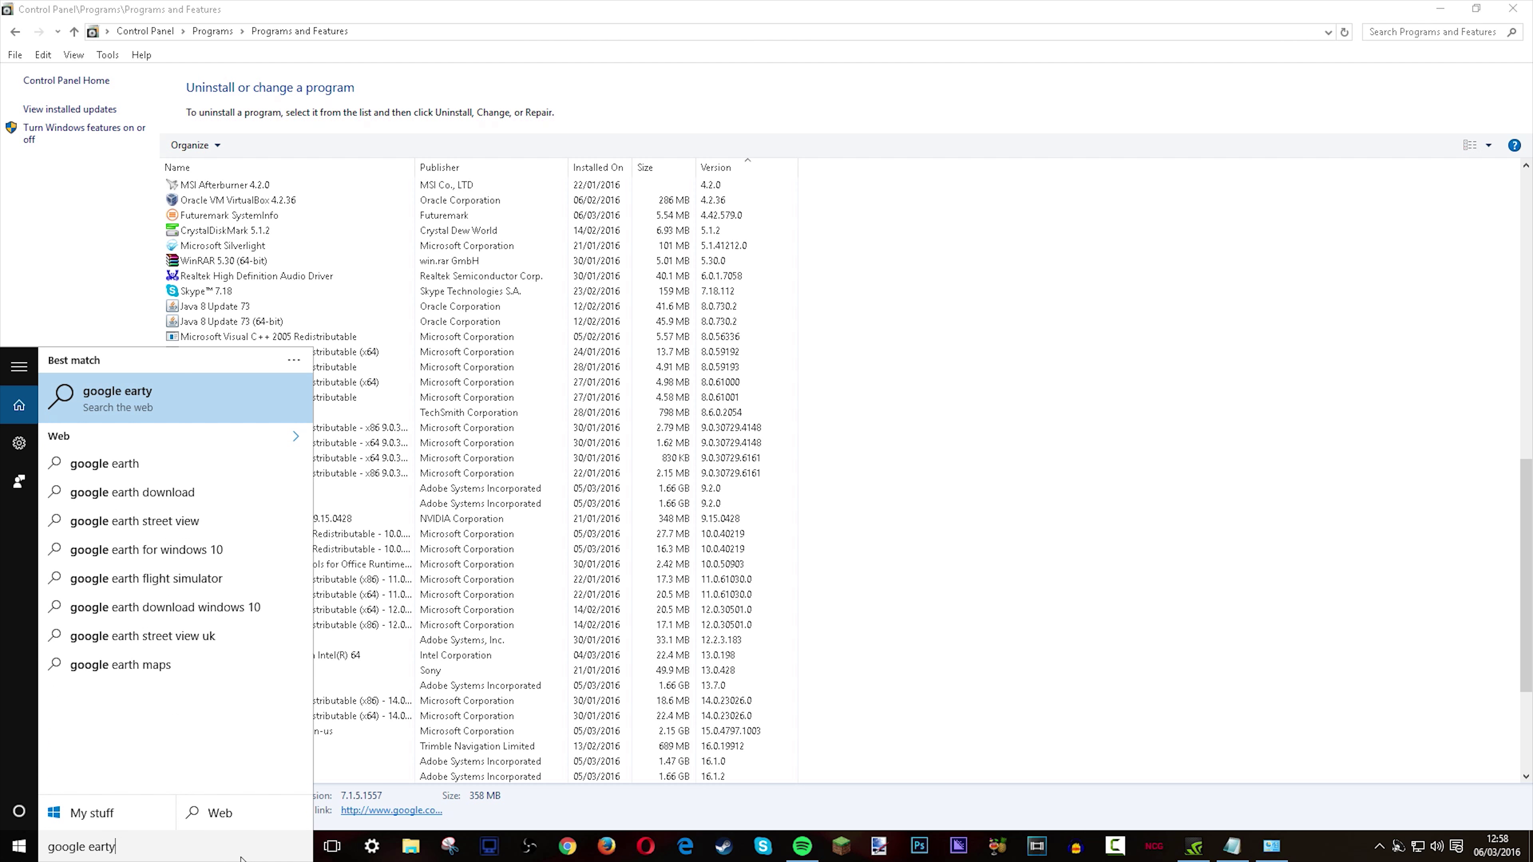
pyautogui.press('BackSpace')
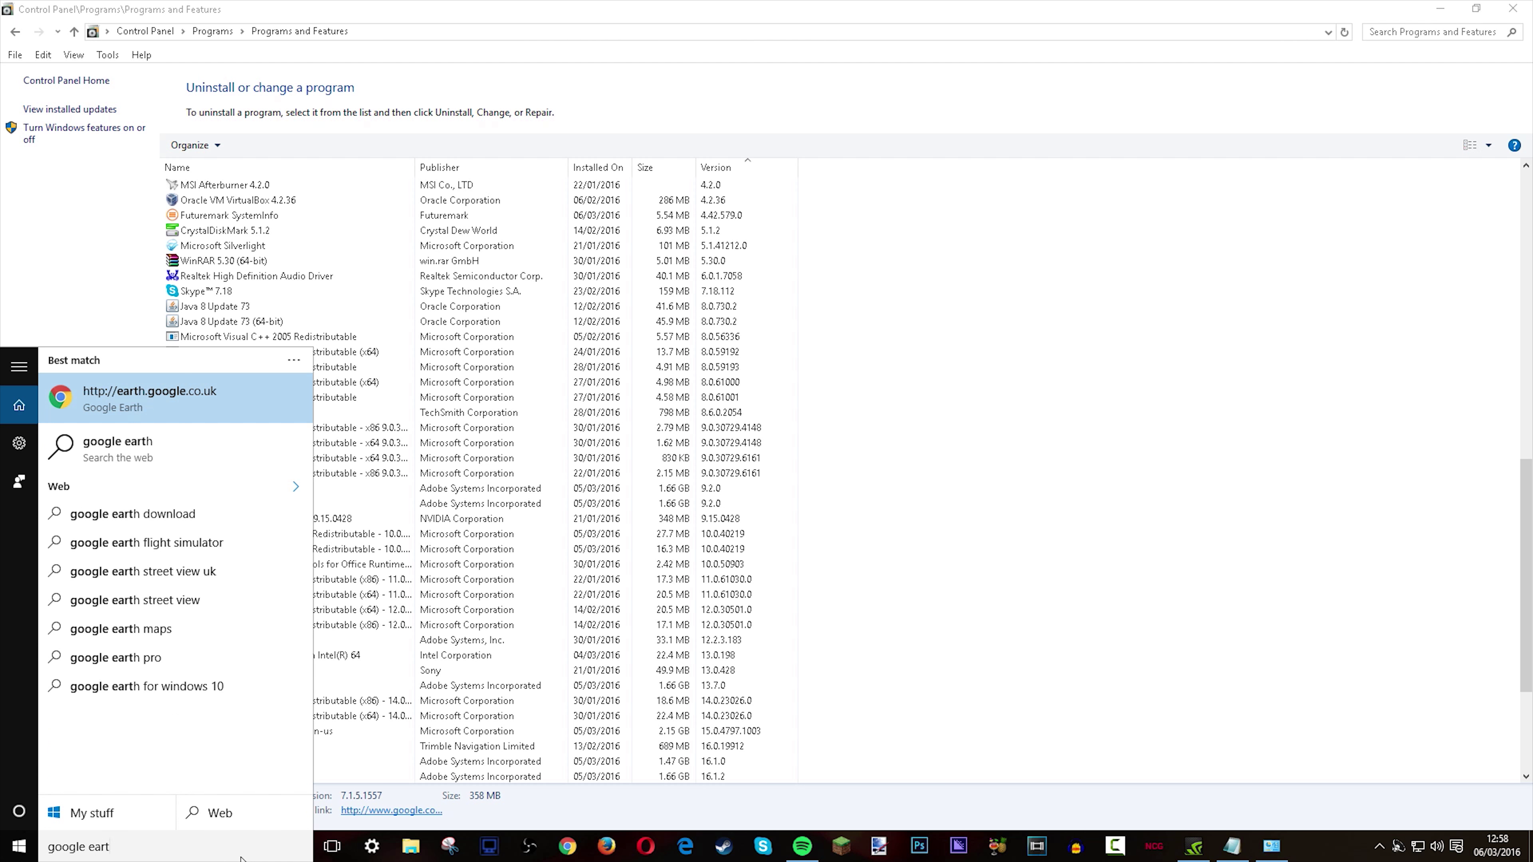
pyautogui.press('Escape')
pyautogui.press('super')
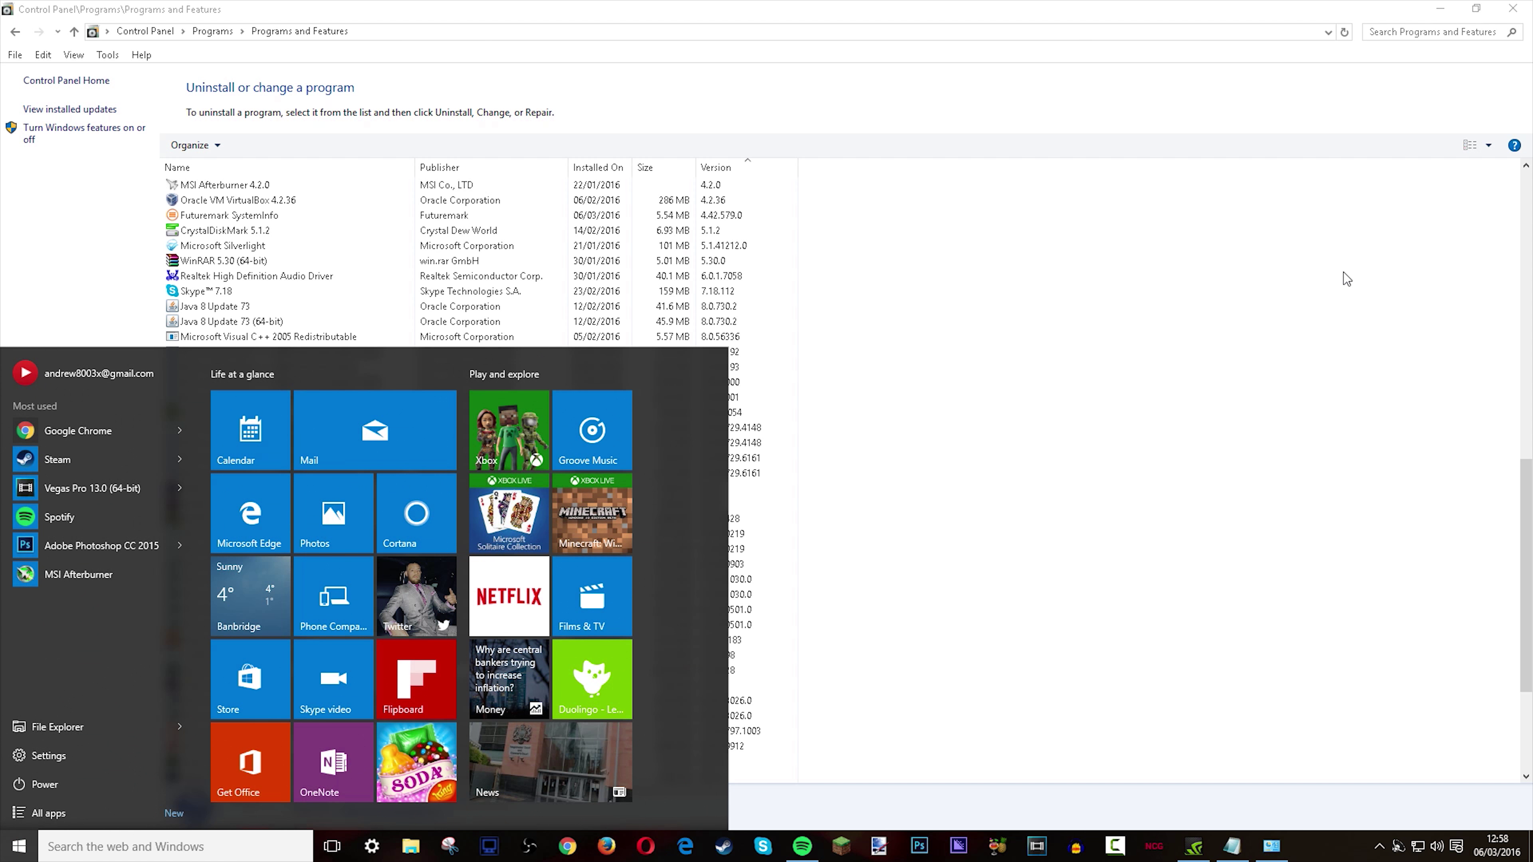
pyautogui.press('Escape')
pyautogui.click(1510, 7)
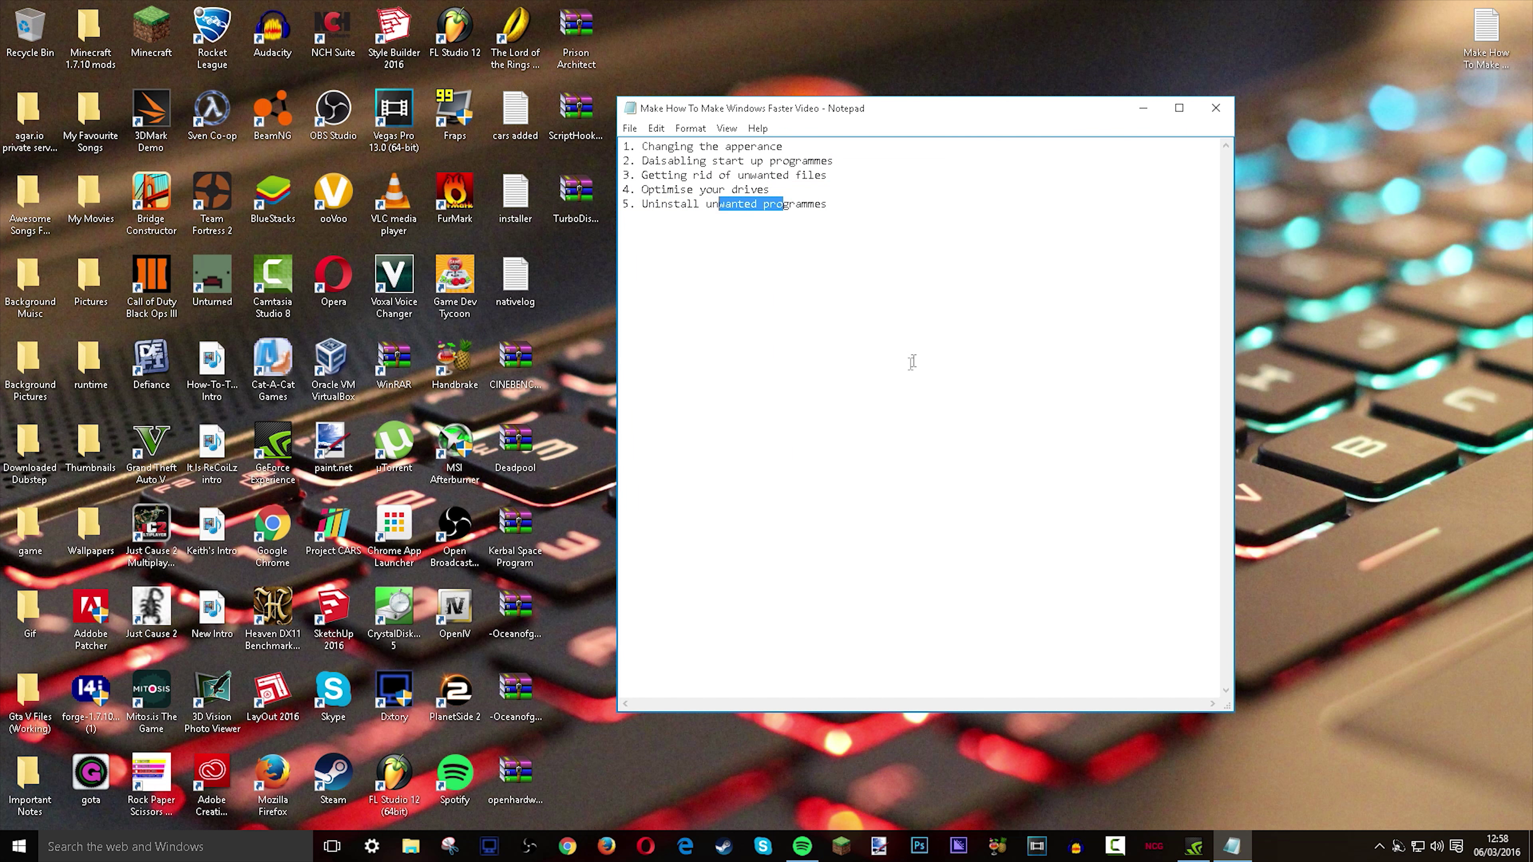
# Highlight all five numbered lines in the note, from "1. Changing the apperance" to "5. Uninstall unwanted programmes"
pyautogui.hotkey('ctrl', 'a')
pyautogui.moveTo(1157, 263); pyautogui.dragTo(1049, 205)
pyautogui.moveTo(797, 196); pyautogui.dragTo(475, 145)
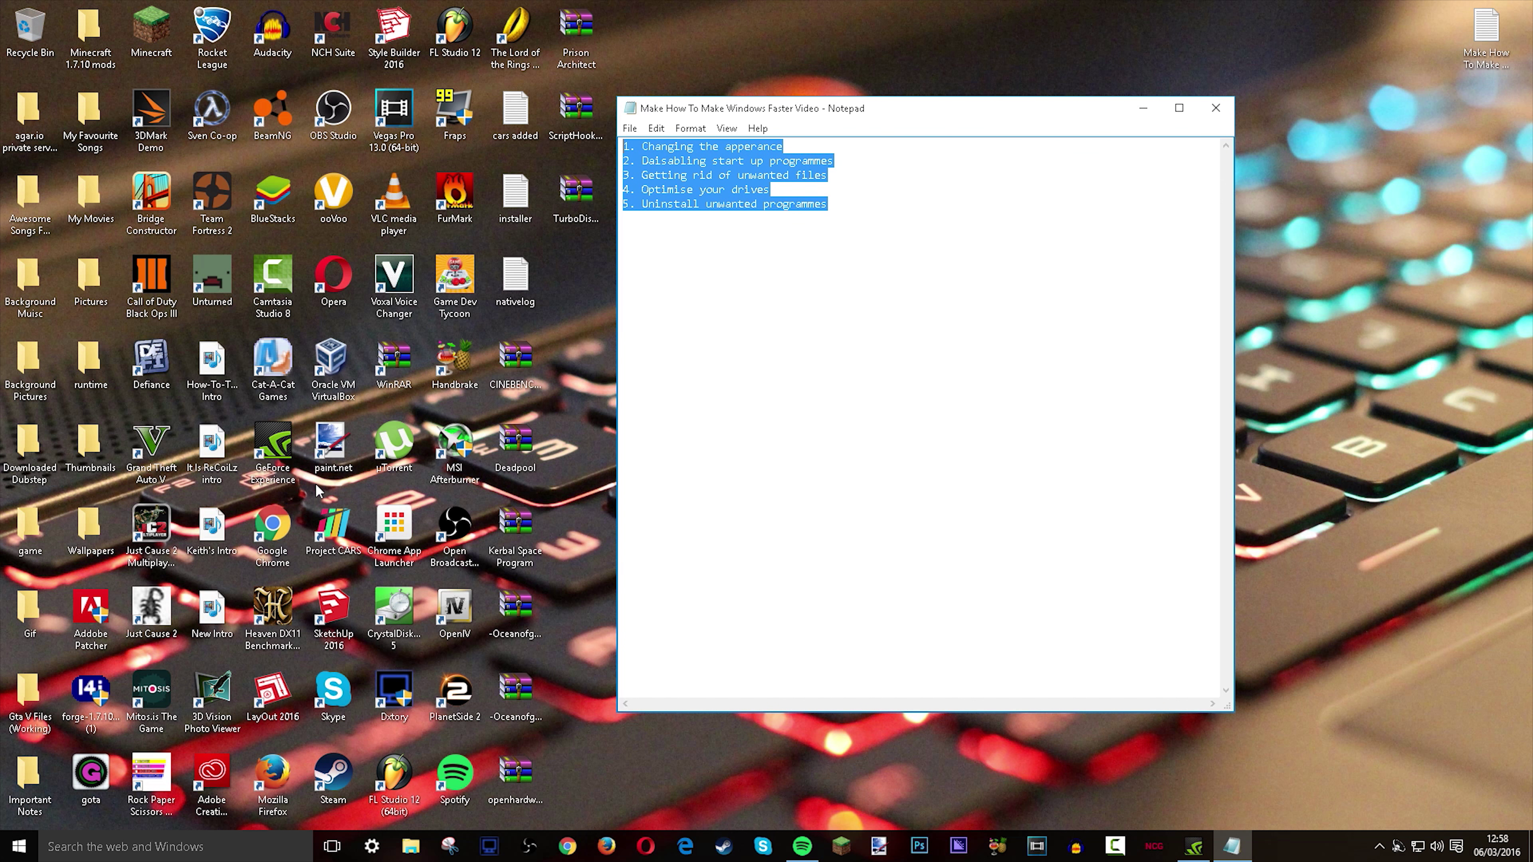